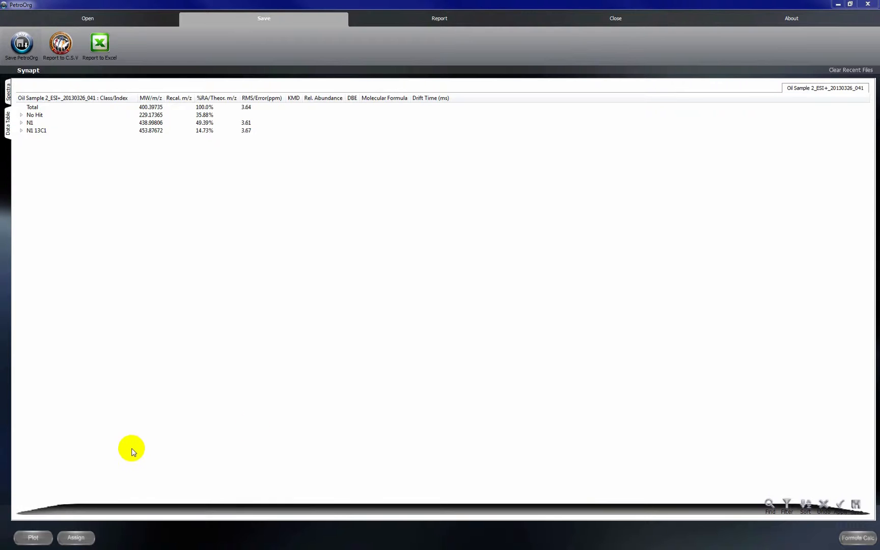
- Sort the assigned peaks by Kendrick and order the classes alphabetically
click(33, 539)
click(21, 123)
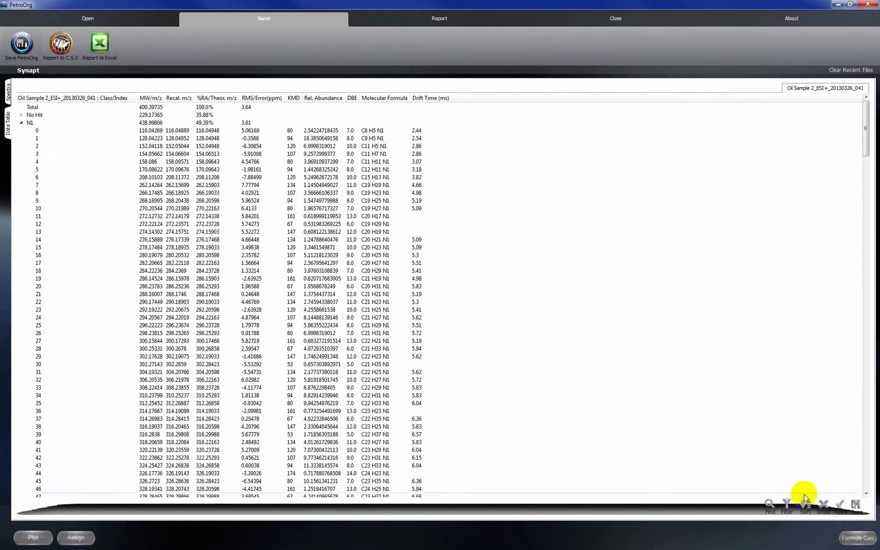
click(805, 506)
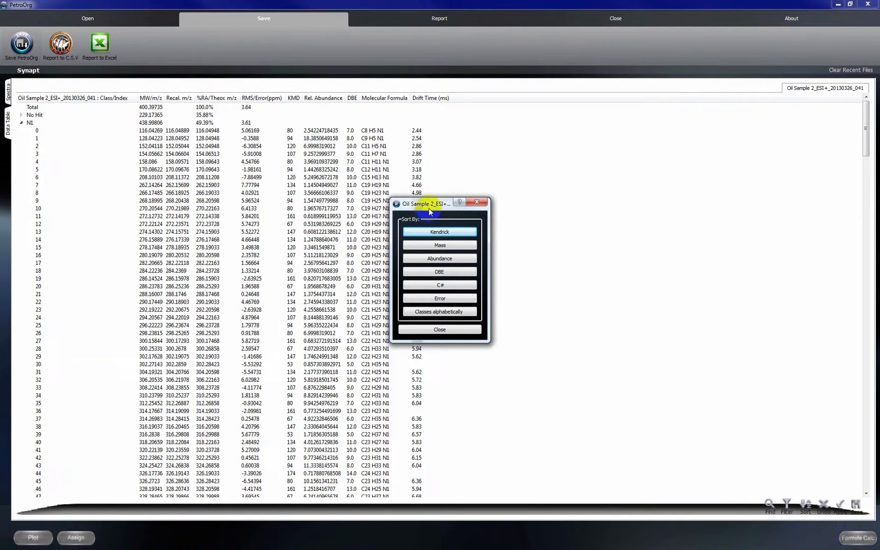
drag(425, 204, 479, 195)
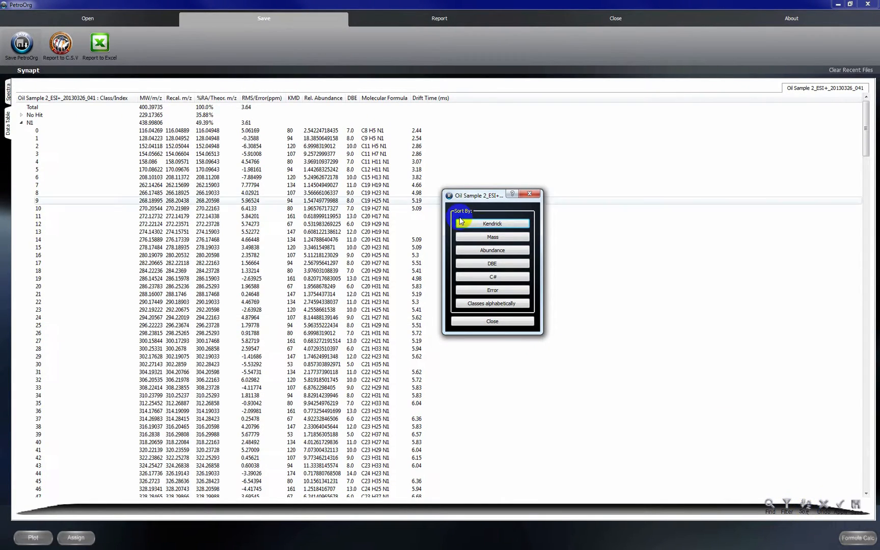
click(486, 224)
click(492, 303)
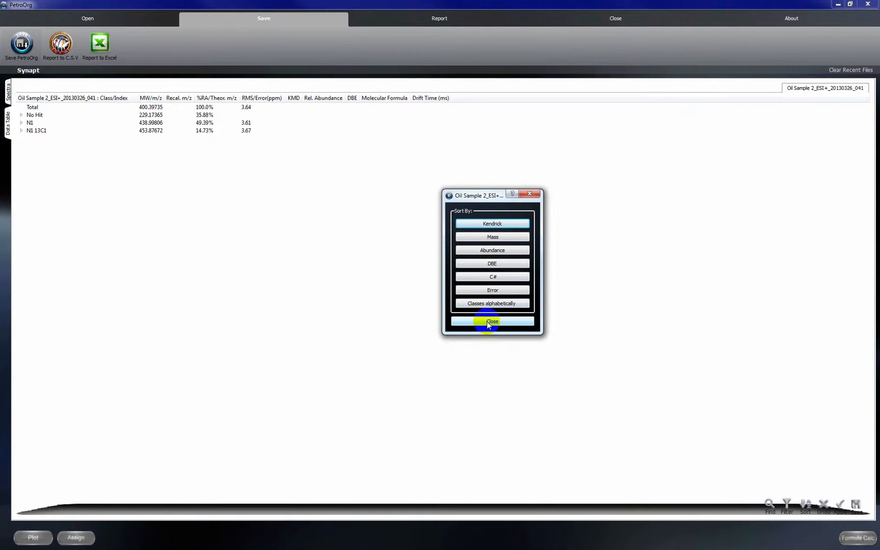
click(486, 320)
- Expand the N1 class and examine its Kendrick-sorted series, comparing DBE values and molecular formulas
click(20, 125)
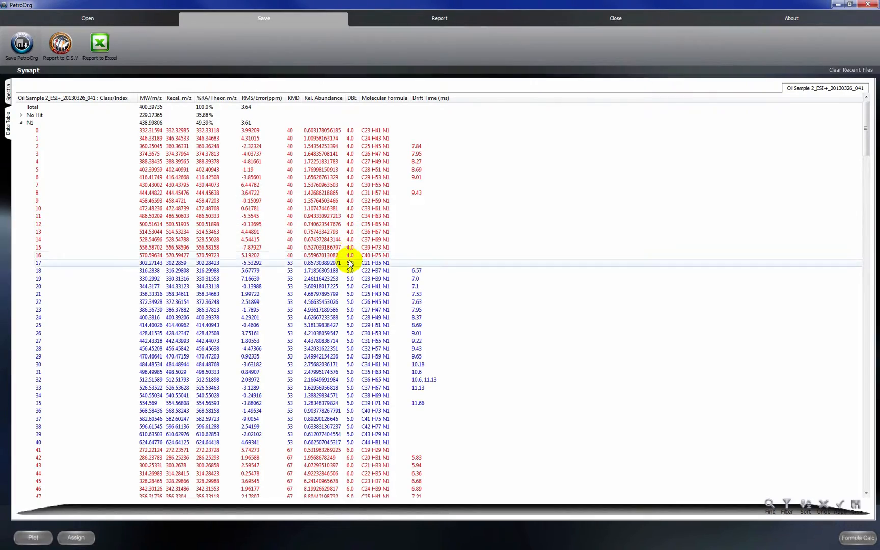
scroll(350, 260, down, 9)
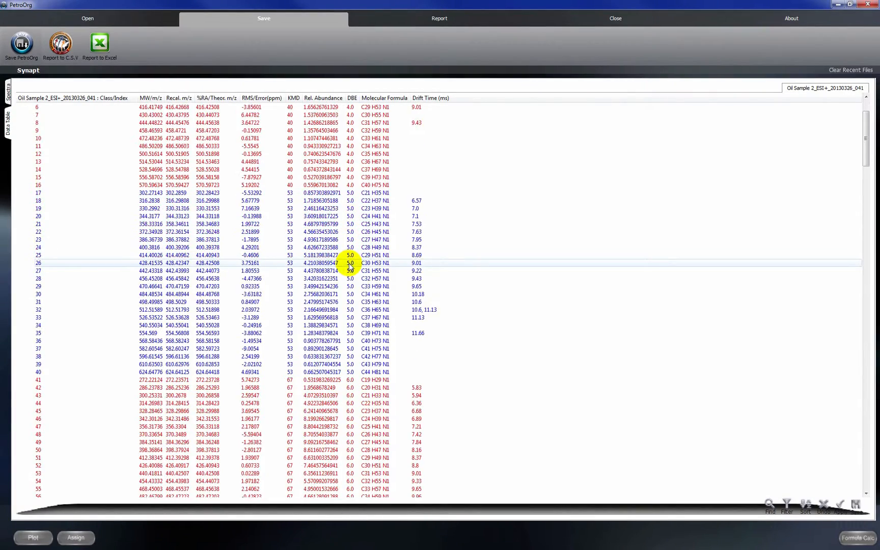
scroll(350, 266, down, 12)
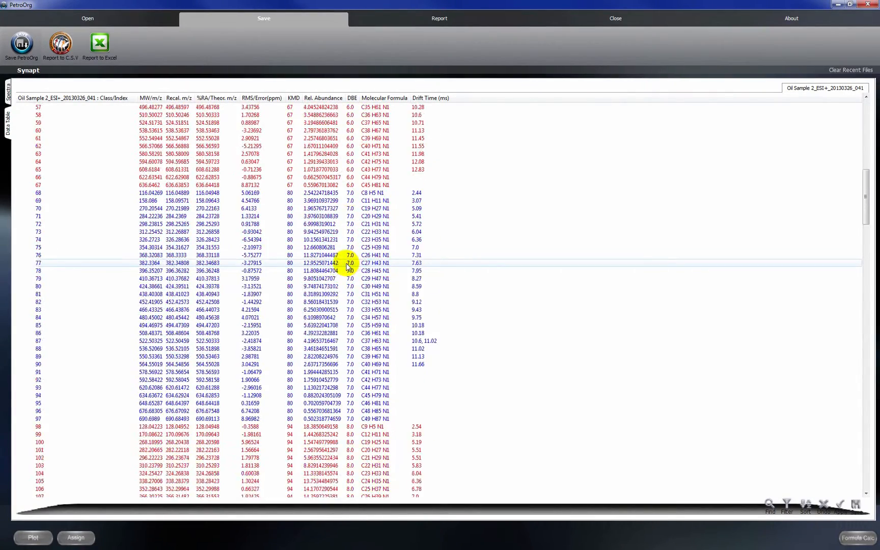
scroll(346, 285, down, 5)
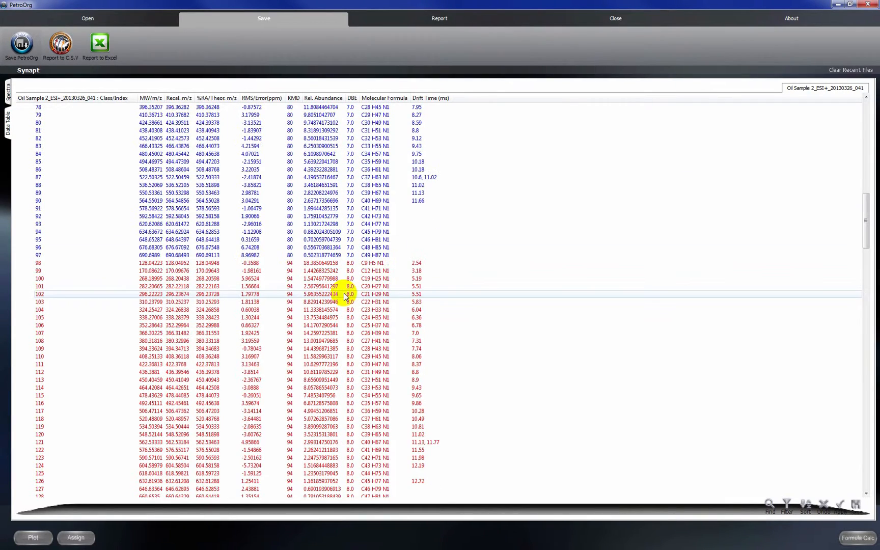
drag(865, 243, 864, 118)
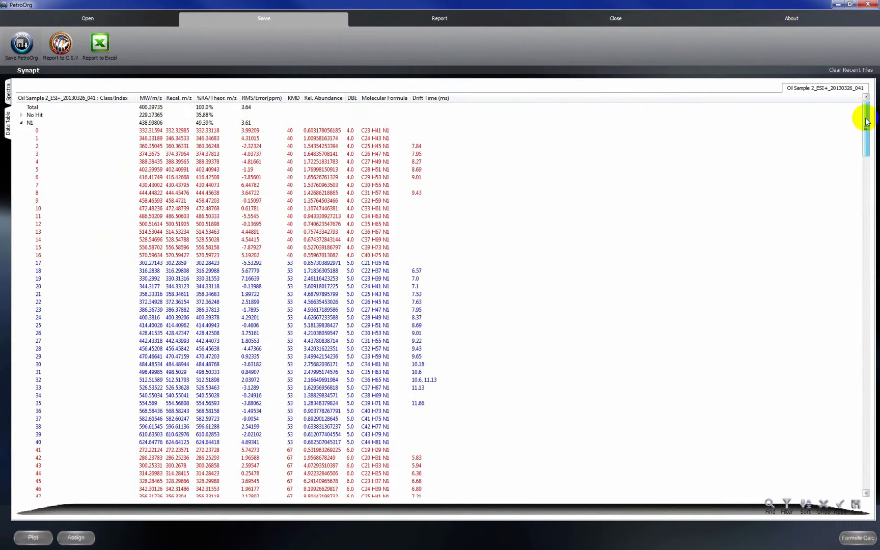
- Filter the assignments to DBE 0 to 50, error -5 to 5 ppm and a minimum homologous series of 3 peaks
click(787, 505)
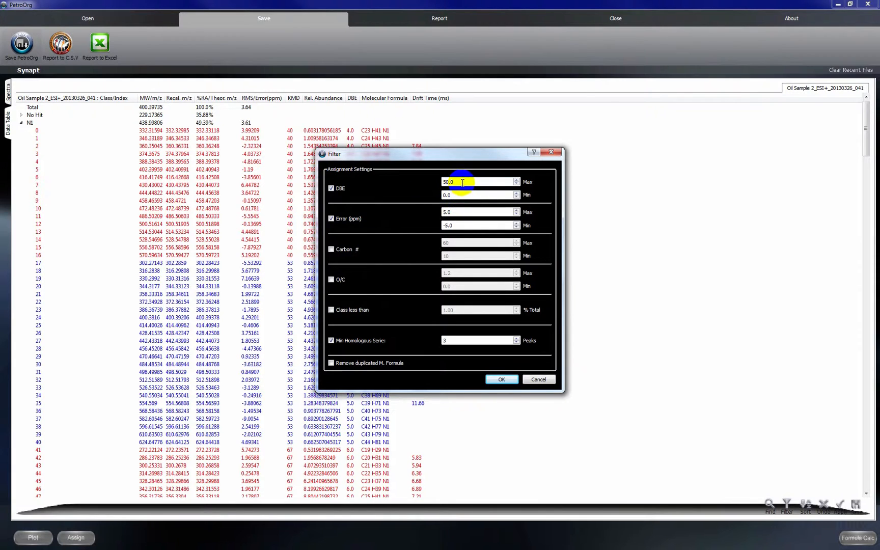
click(461, 223)
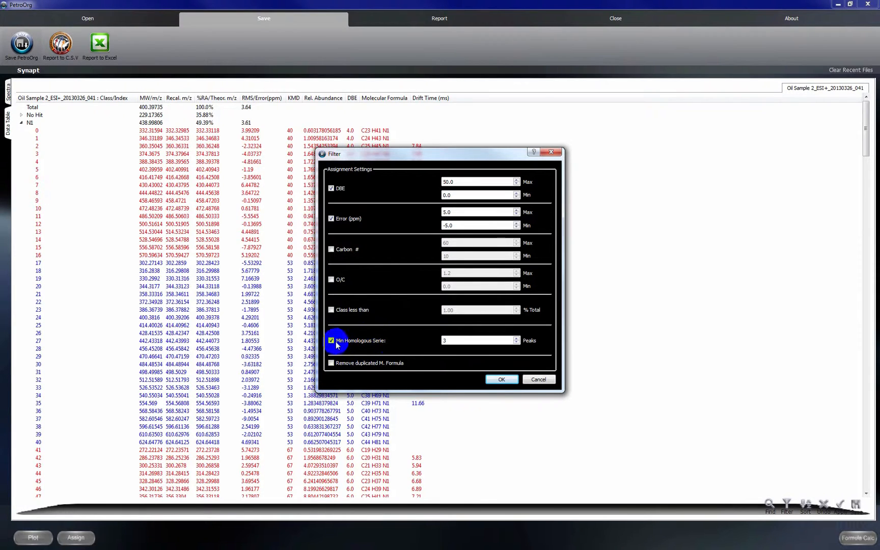
double_click(452, 341)
drag(453, 341, 424, 340)
click(503, 379)
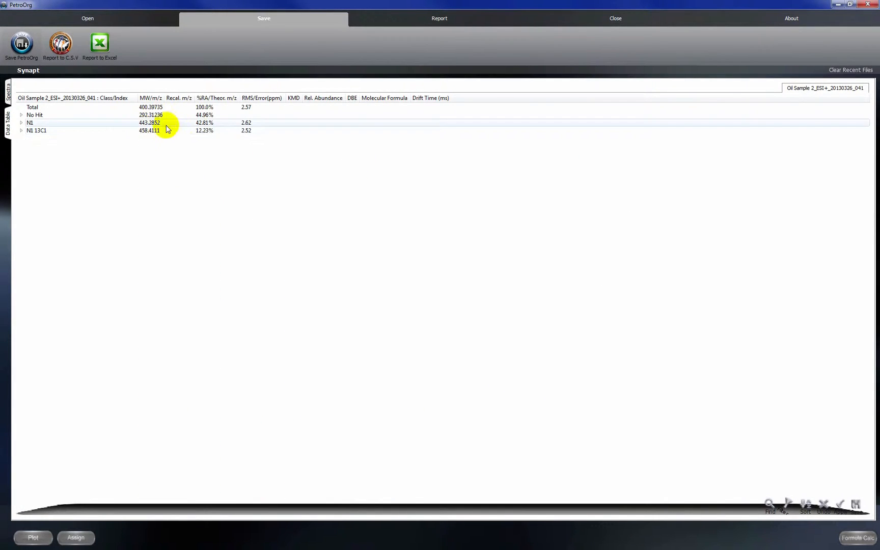
- Expand the filtered N1 class and examine the carbon numbers in each DBE series for isolated peaks
click(21, 122)
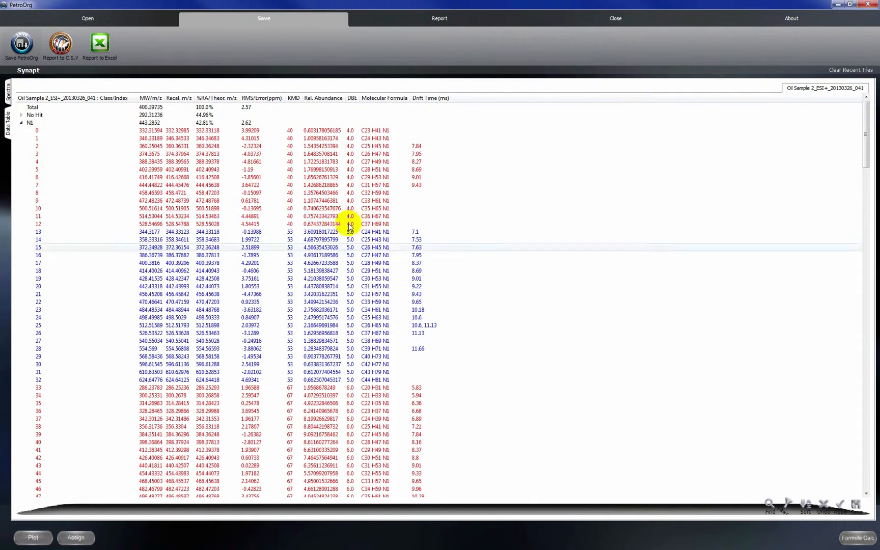
scroll(367, 310, down, 11)
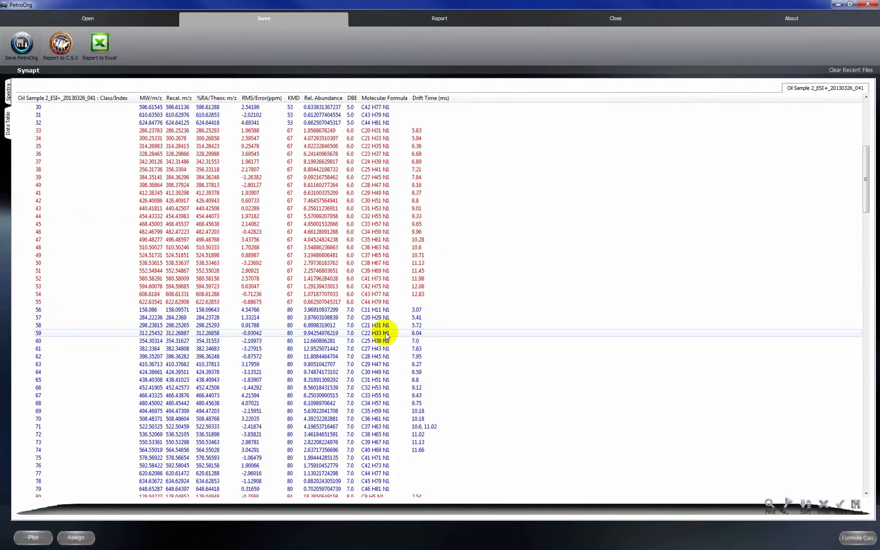
scroll(375, 333, down, 9)
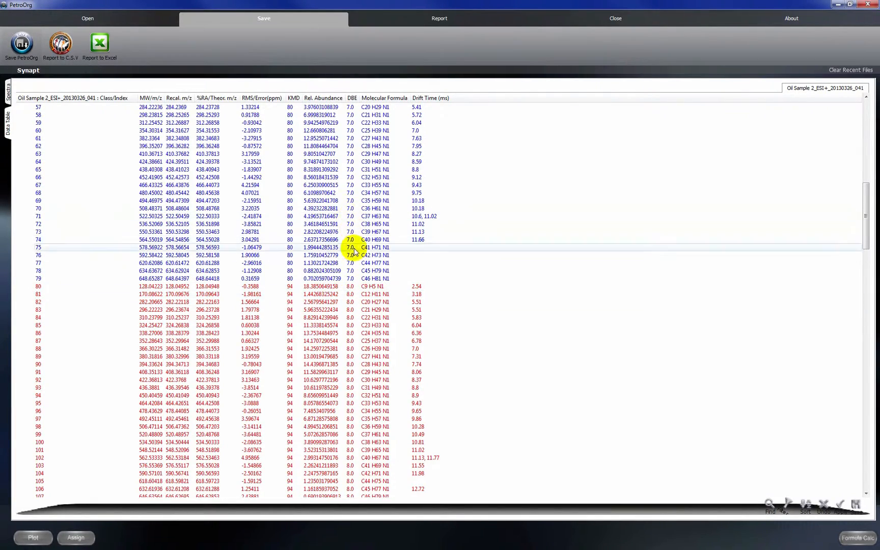
scroll(371, 294, up, 20)
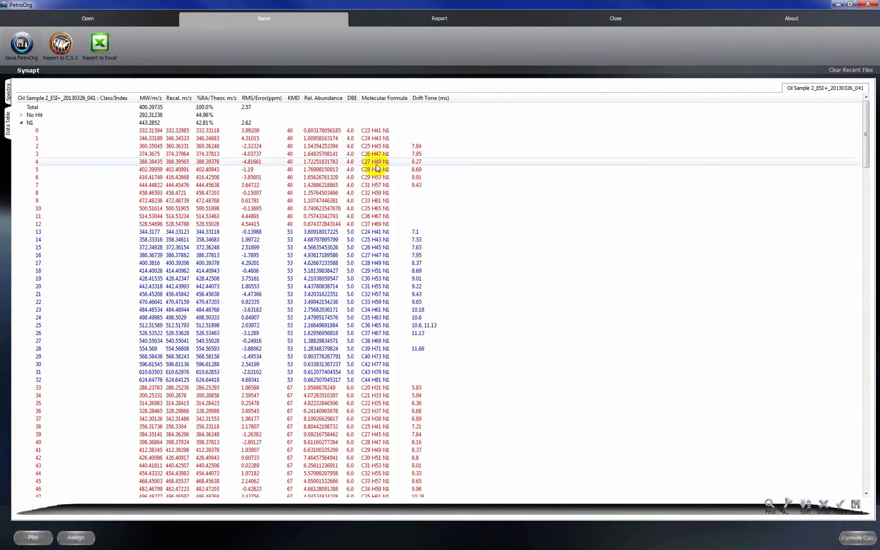
scroll(385, 232, down, 5)
scroll(385, 233, down, 9)
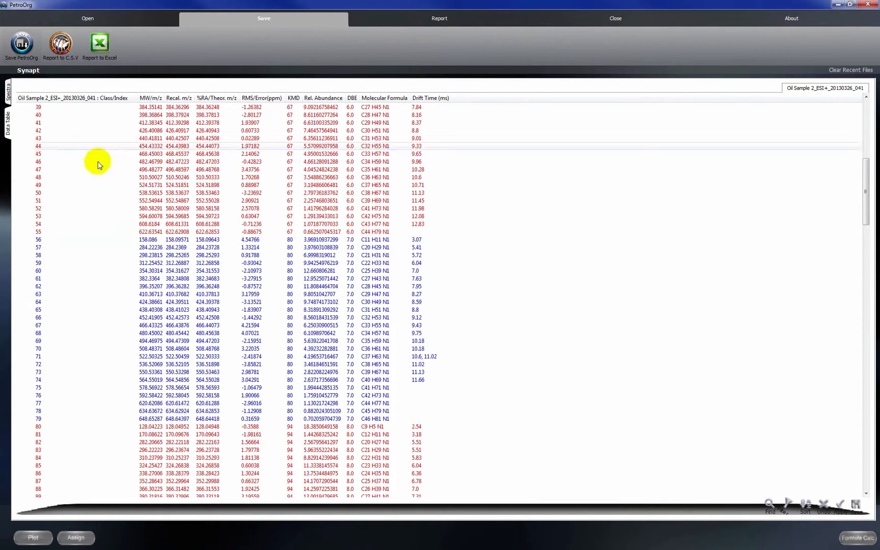
- Plot only the N1 class in the spectra and inspect its isolated peaks between about m/z 100 and 250
click(8, 93)
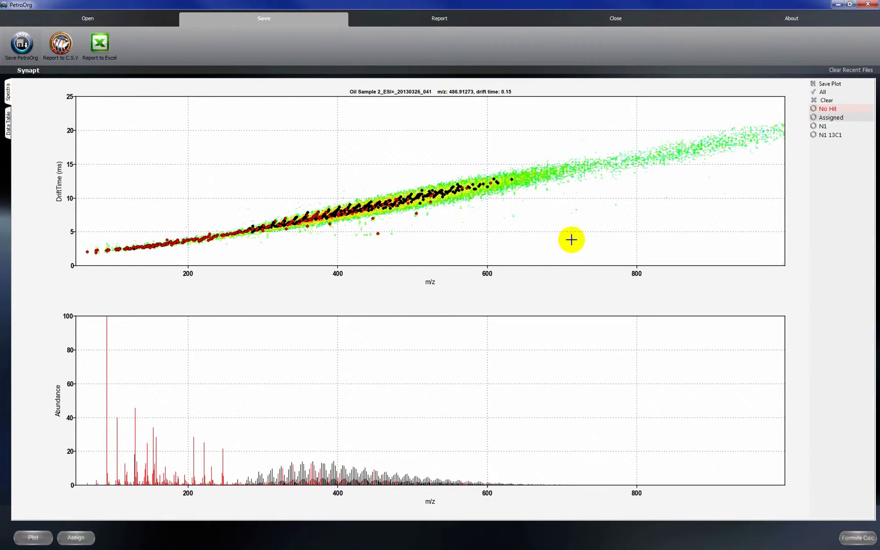
click(827, 109)
click(823, 127)
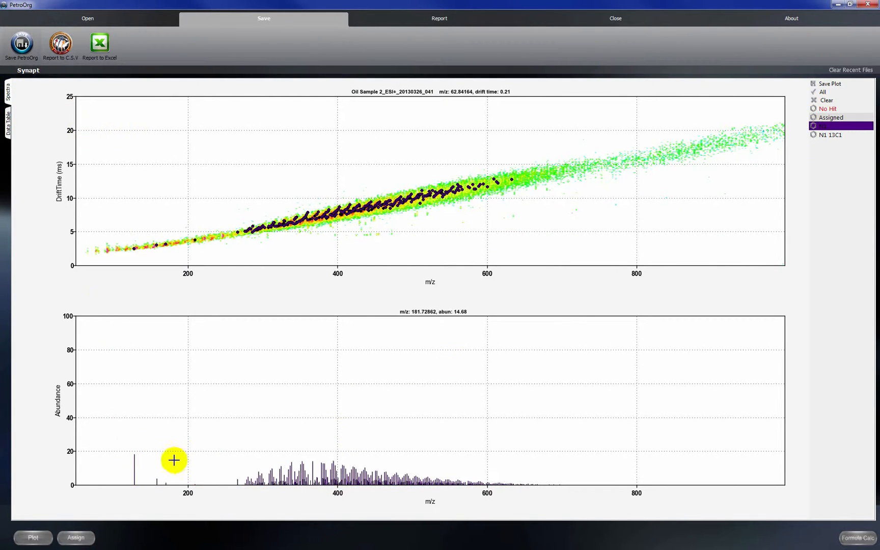
drag(115, 443, 231, 526)
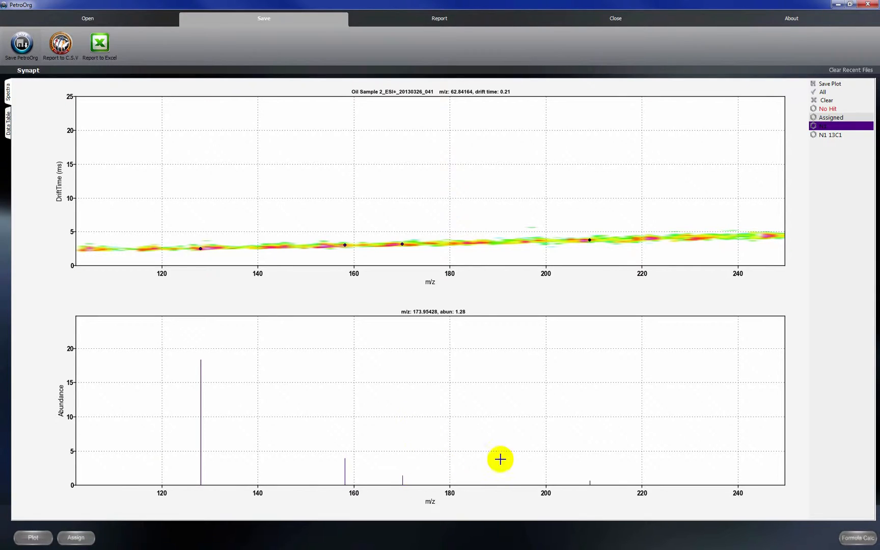
double_click(500, 394)
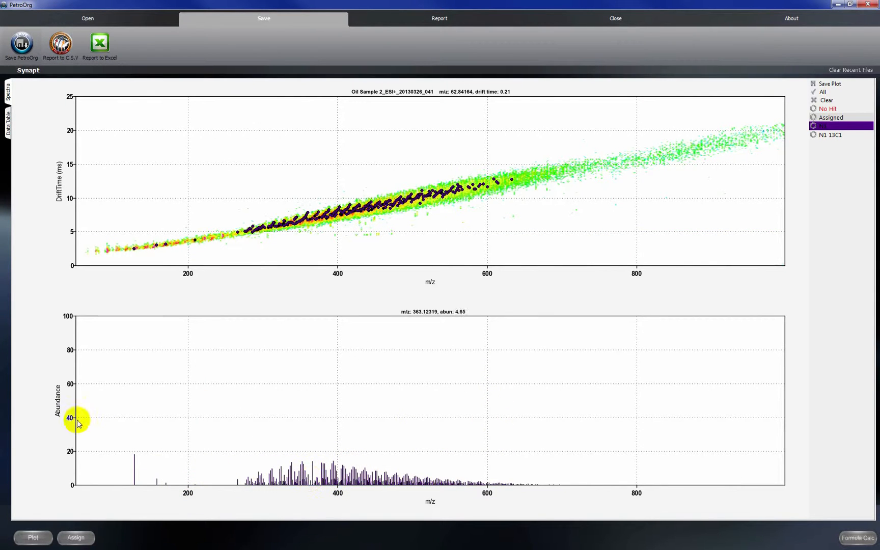
- Delete the isolated C11 H11 N1 peak at the start of the DBE 7 series in the data table
click(10, 127)
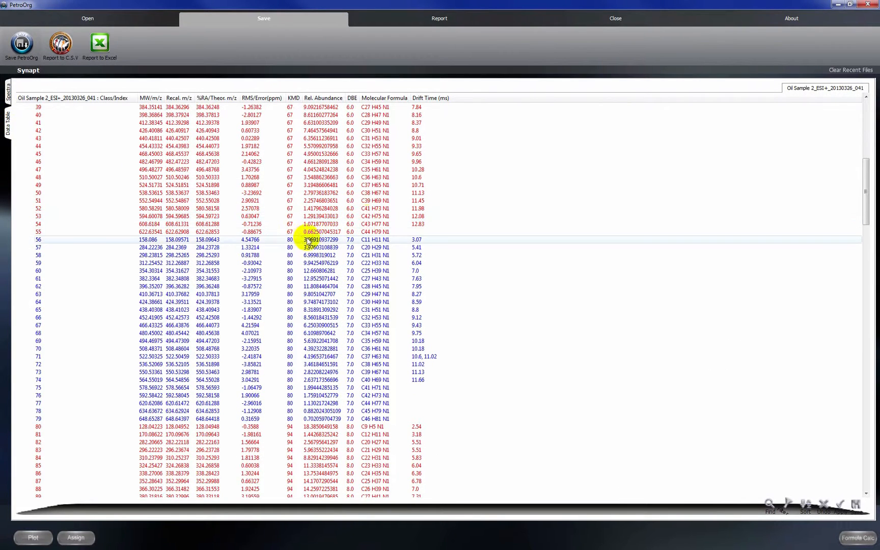
right_click(335, 242)
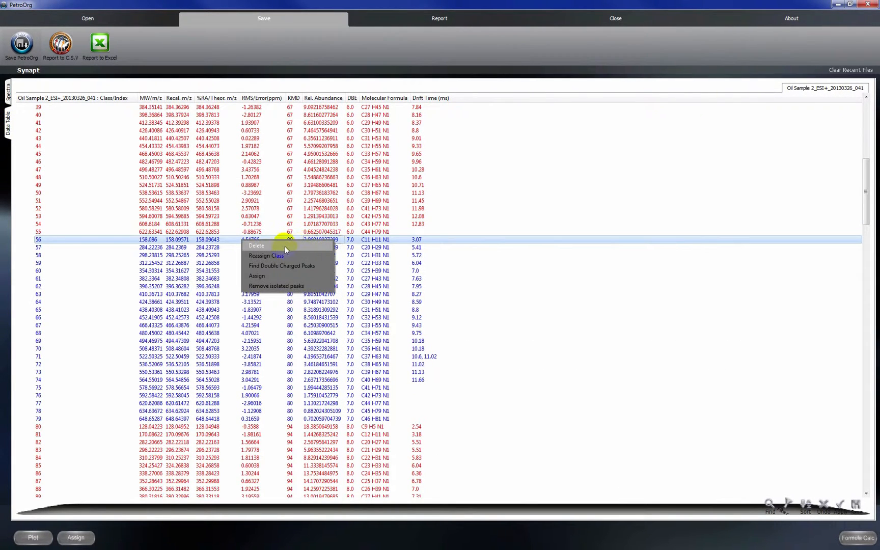
click(284, 246)
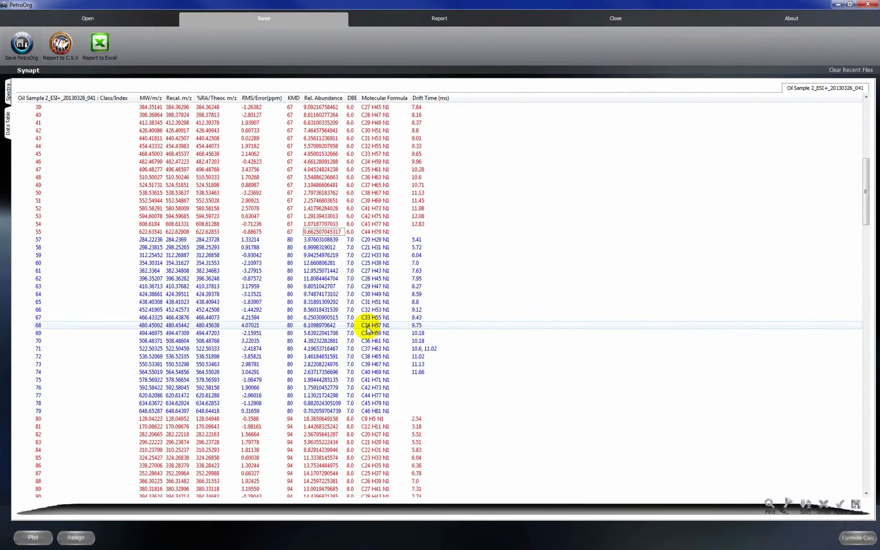
- Delete the isolated C9 H5 N1 and C12 H11 N1 peaks at the start of the DBE 8 series
scroll(368, 329, down, 5)
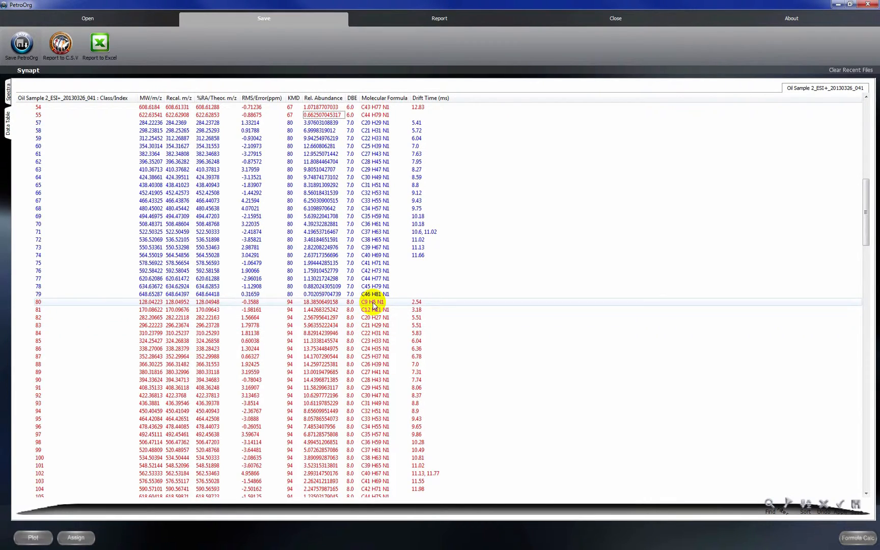
click(373, 304)
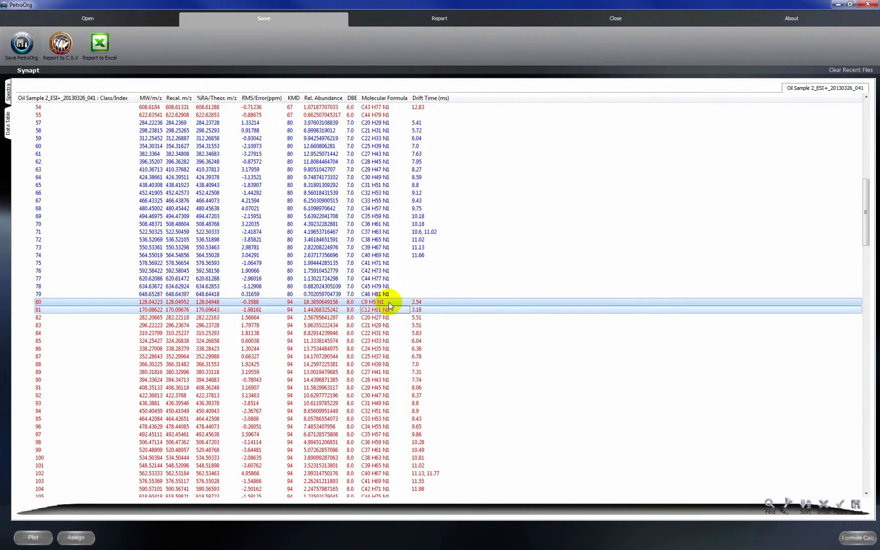
right_click(389, 302)
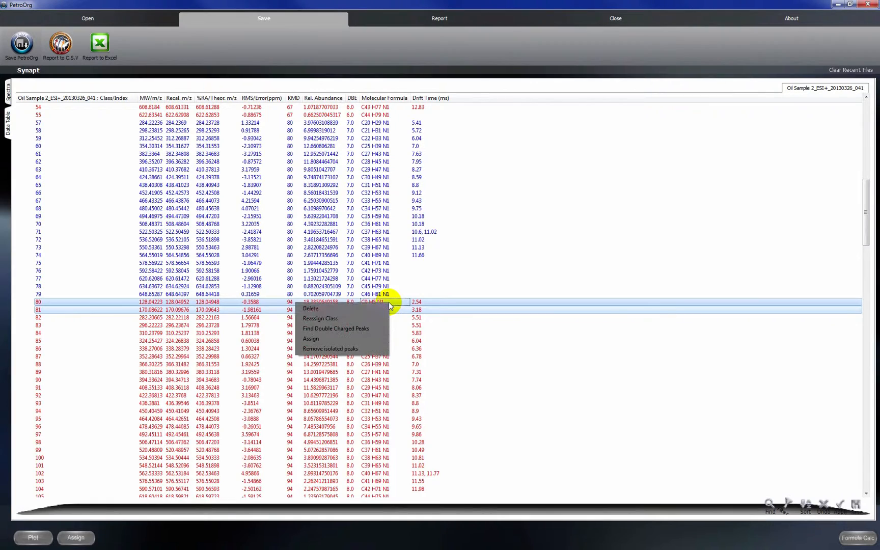
click(362, 307)
- Check the remaining N1 series for isolated peaks and apply the deletions to the data table
scroll(377, 351, down, 10)
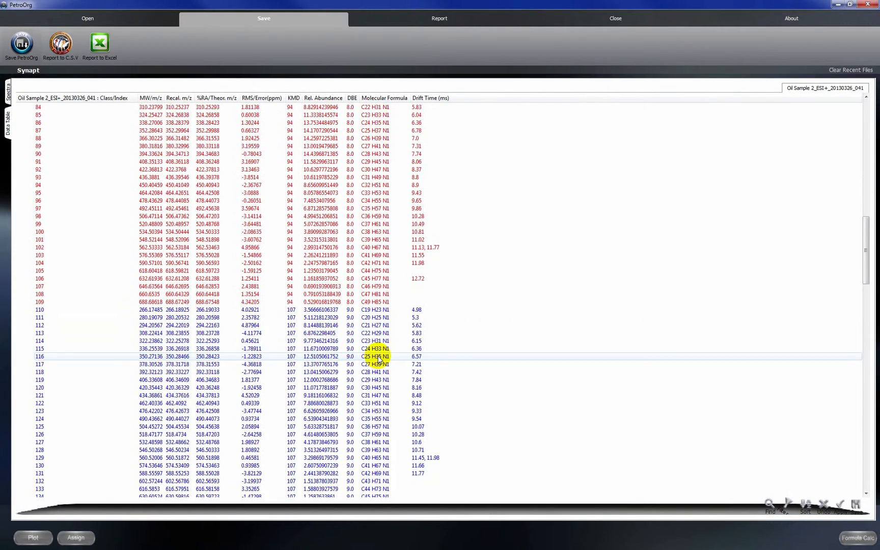
scroll(395, 374, down, 6)
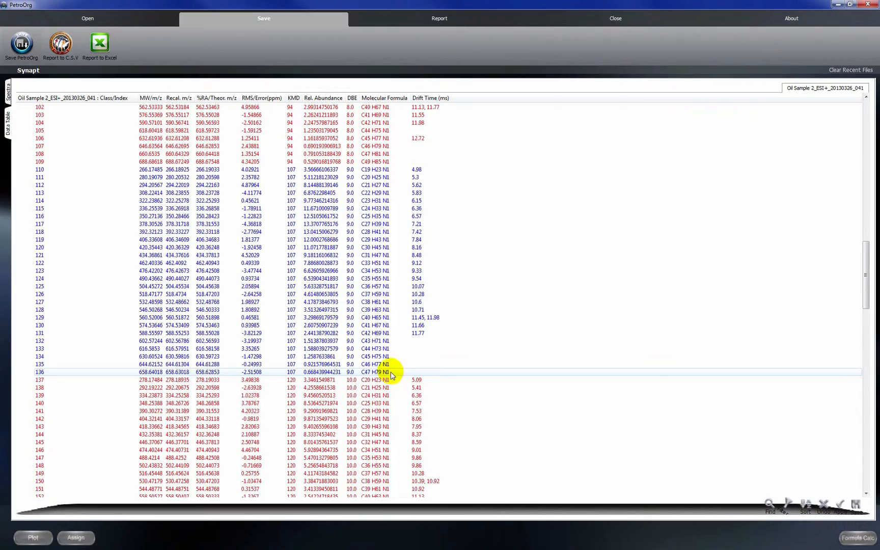
scroll(388, 372, down, 4)
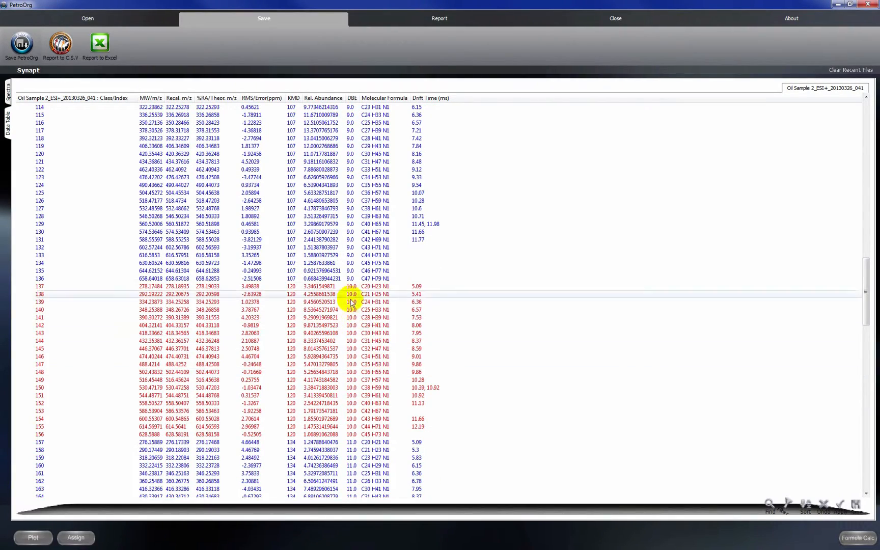
scroll(369, 338, down, 8)
scroll(383, 357, down, 12)
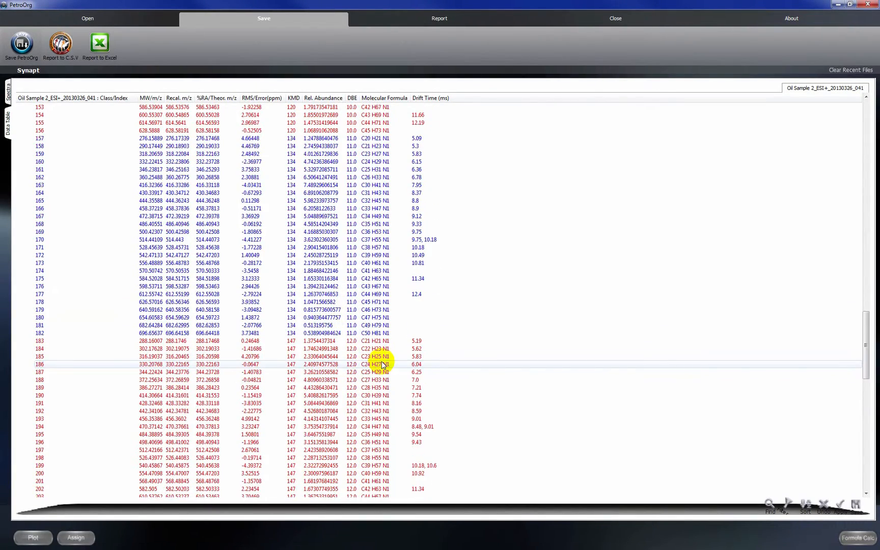
scroll(365, 379, down, 20)
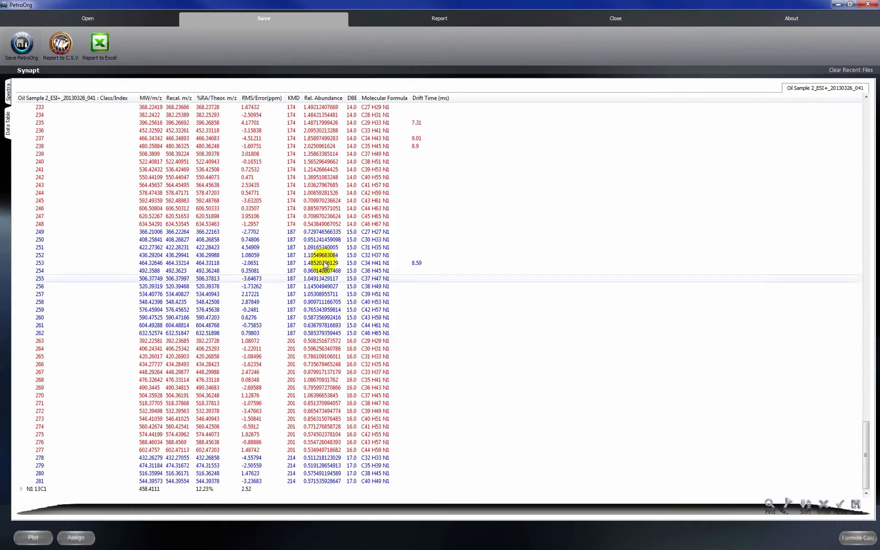
scroll(330, 274, up, 18)
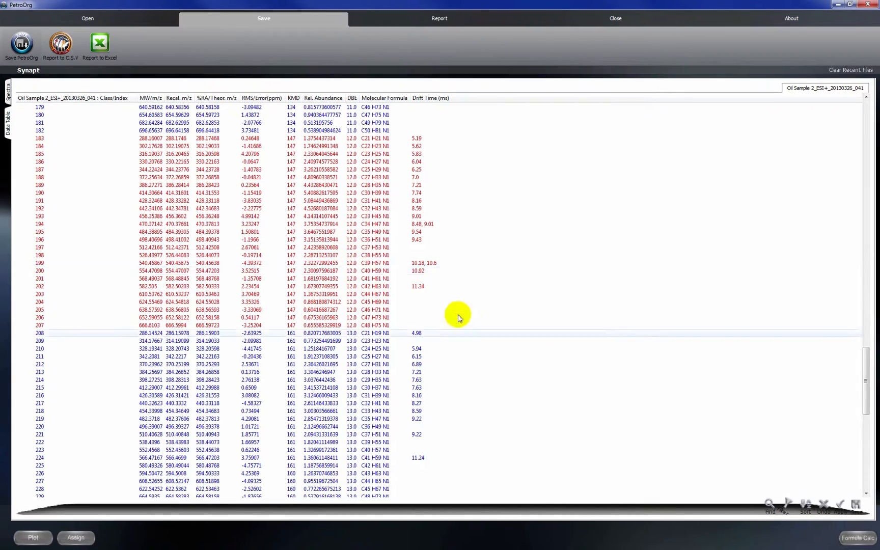
scroll(398, 332, up, 17)
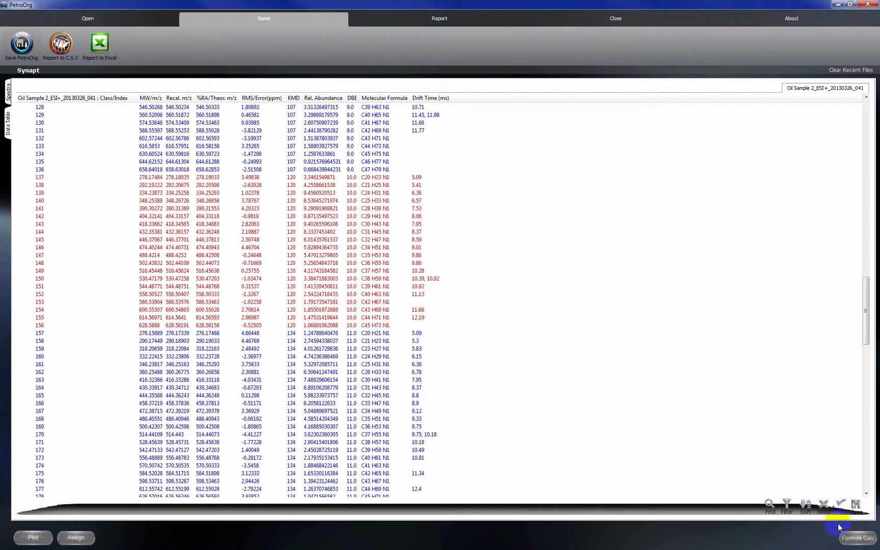
click(840, 508)
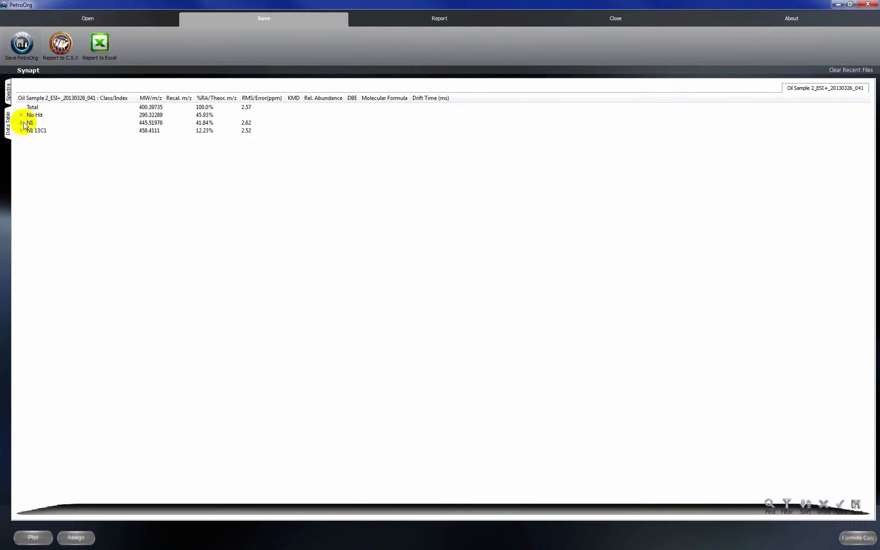
- Hide the No Hit peaks in the spectra, highlight the N1 class to check the cleaned assignments, and return to the data table
click(10, 94)
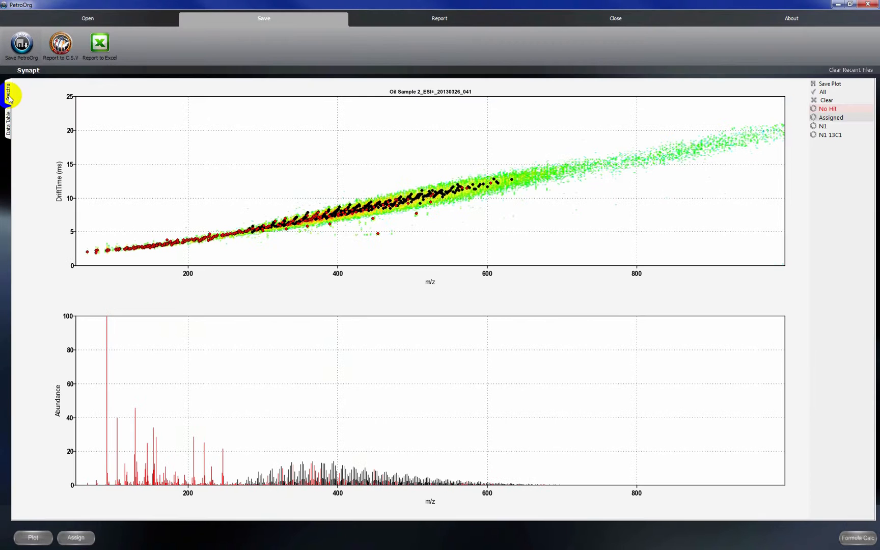
click(824, 109)
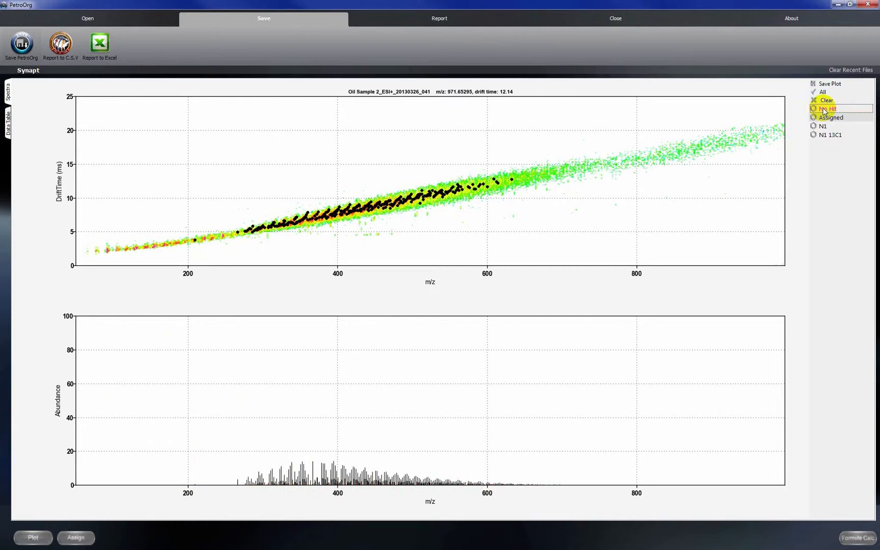
click(825, 129)
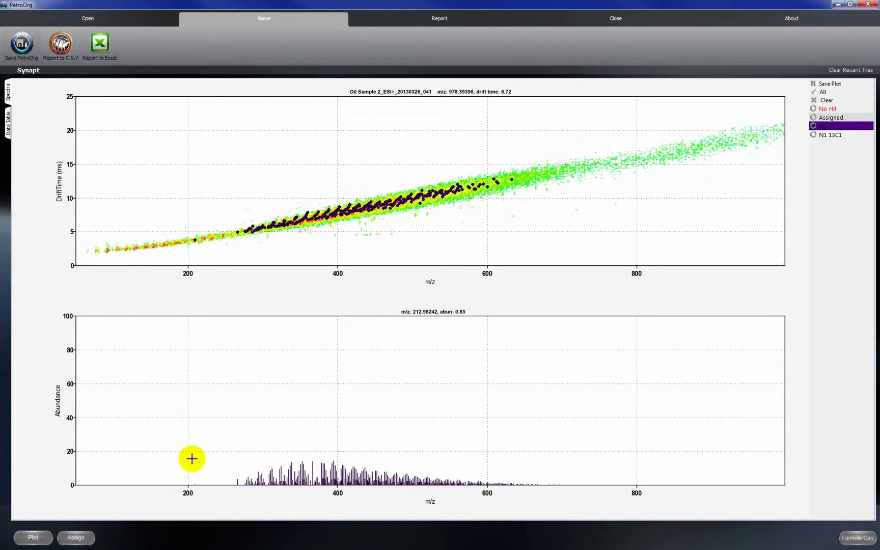
click(8, 124)
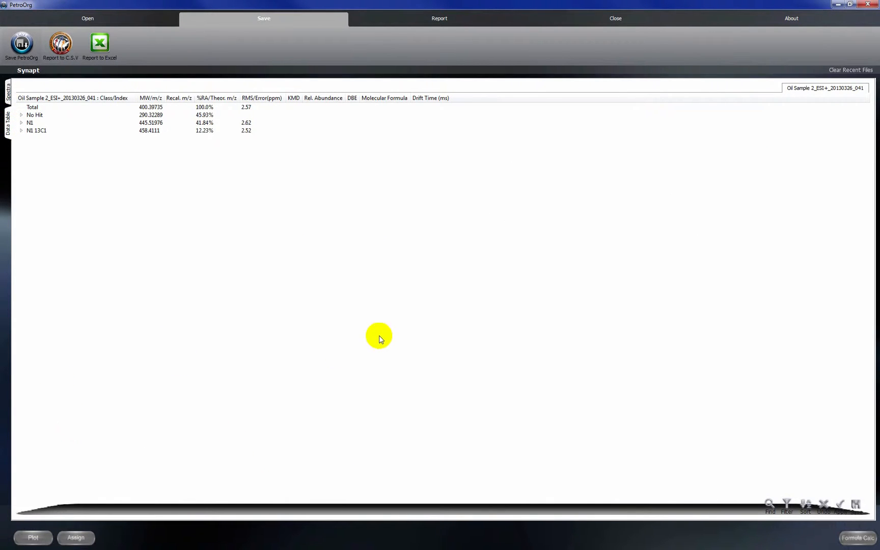
- Set up a single plot for the Oil Sample 2_ESI+_20130326_041 job with N1 as the class to plot
click(40, 540)
click(37, 538)
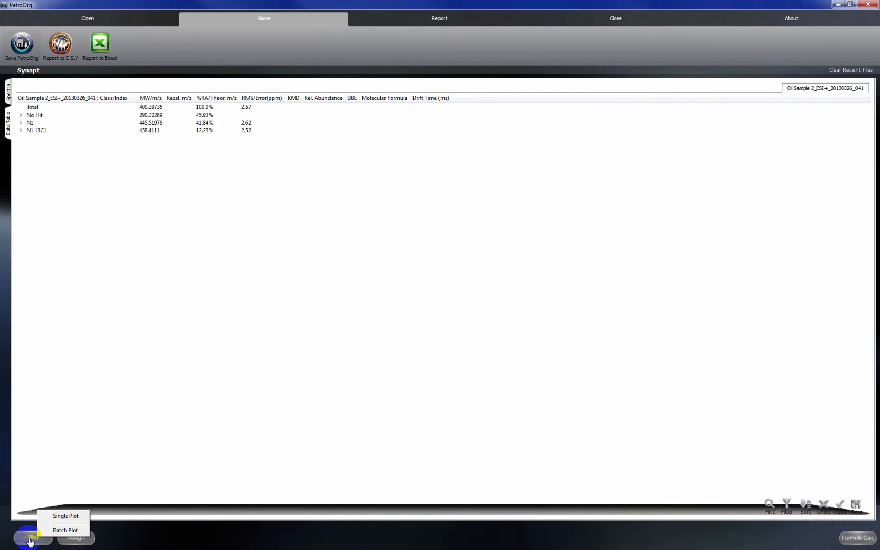
click(66, 516)
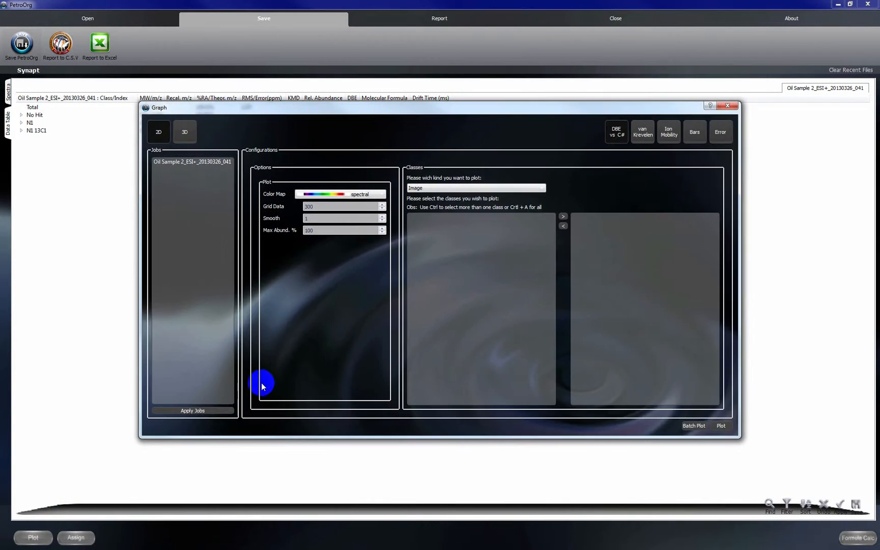
click(181, 162)
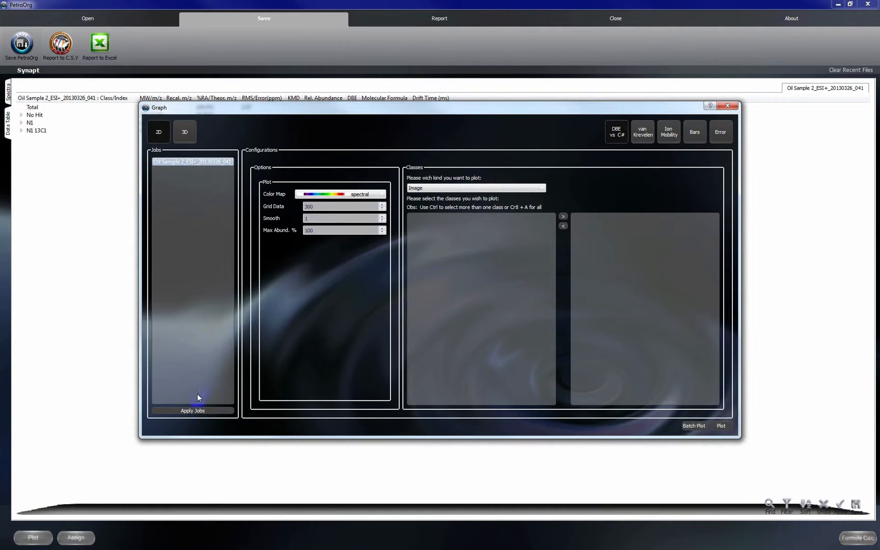
click(194, 411)
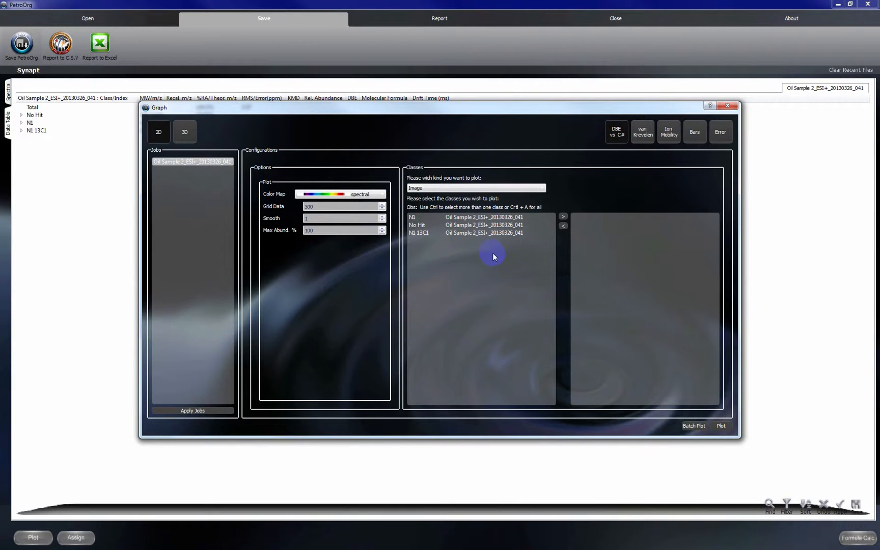
click(420, 219)
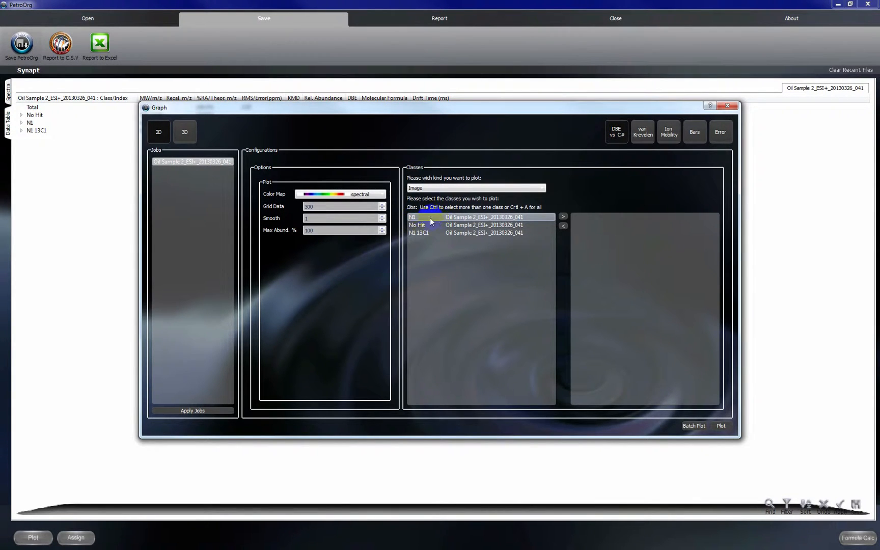
click(421, 218)
click(563, 217)
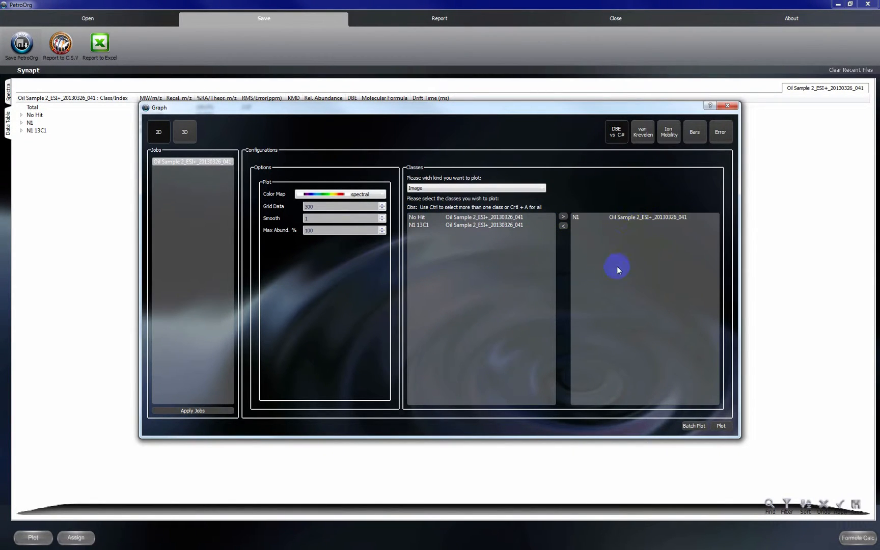
click(623, 217)
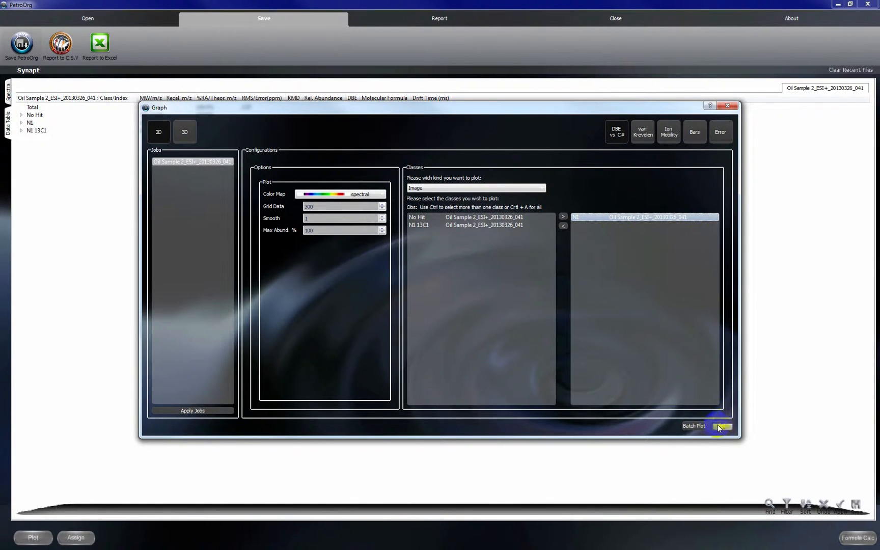
- Plot the N1 class as a DBE vs C# image, examine its distribution, and close the graph
click(718, 141)
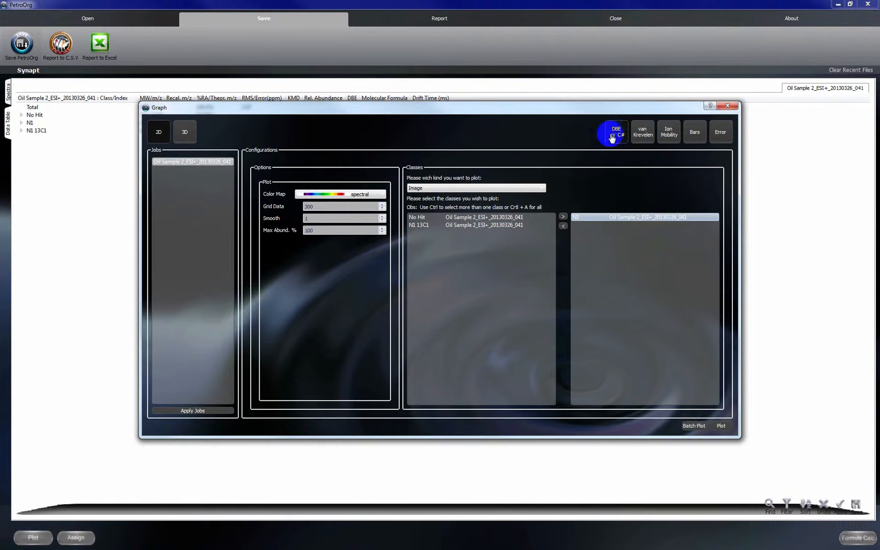
click(722, 425)
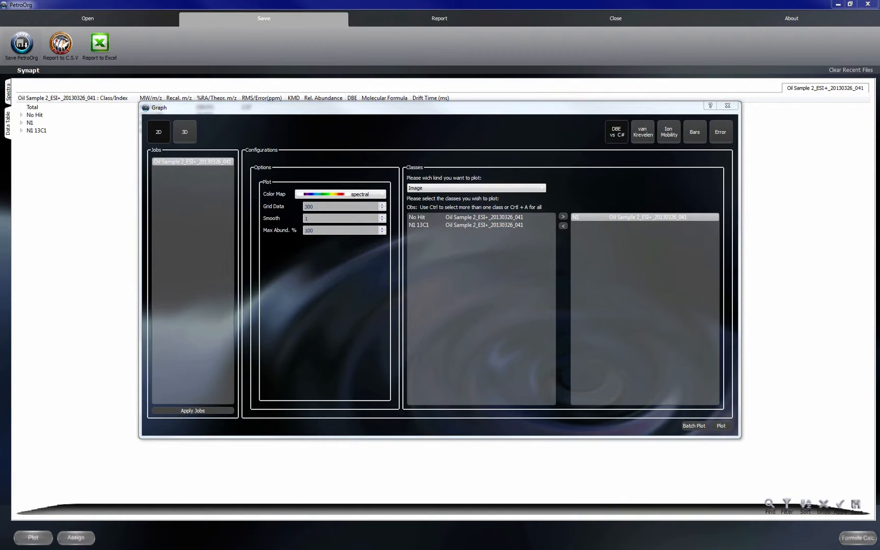
drag(314, 74, 368, 74)
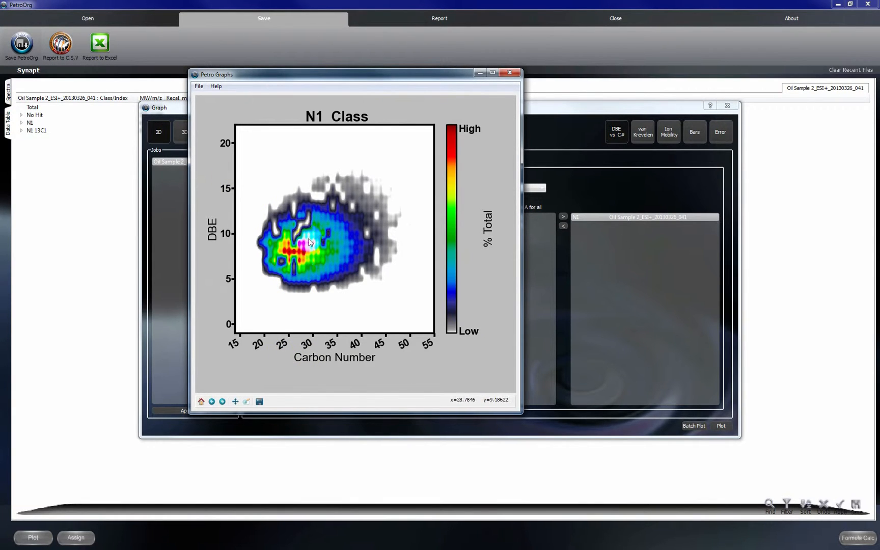
click(514, 71)
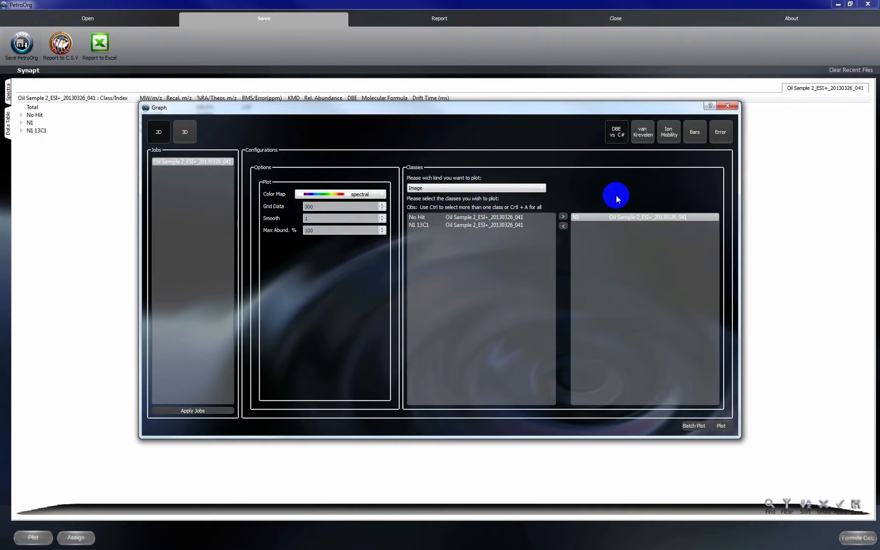
- Plot the ion mobility graph of drift time against DBE for N1, highlight carbon numbers 31 and 30, and close it
click(668, 132)
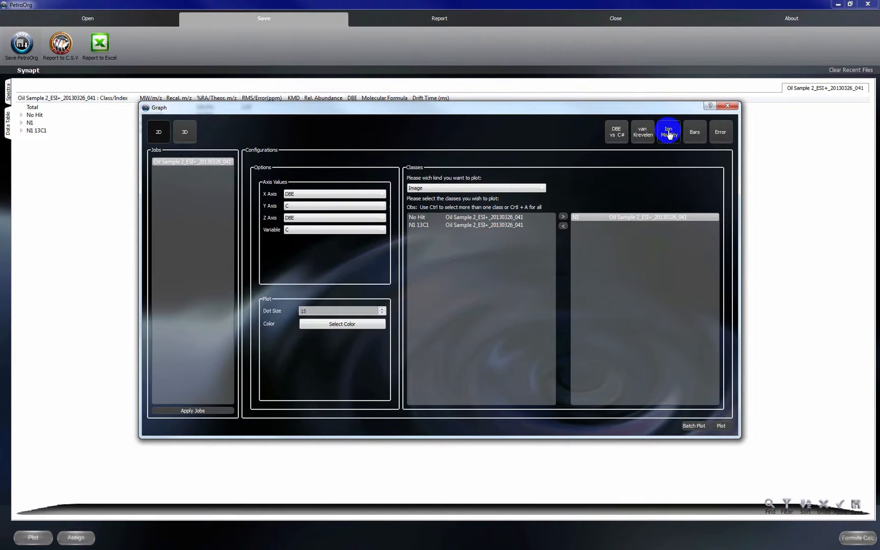
click(721, 427)
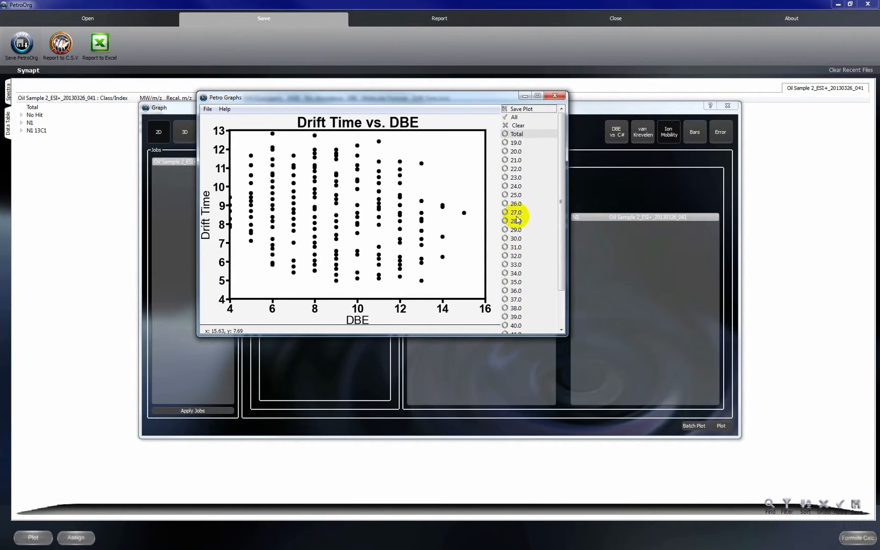
click(515, 248)
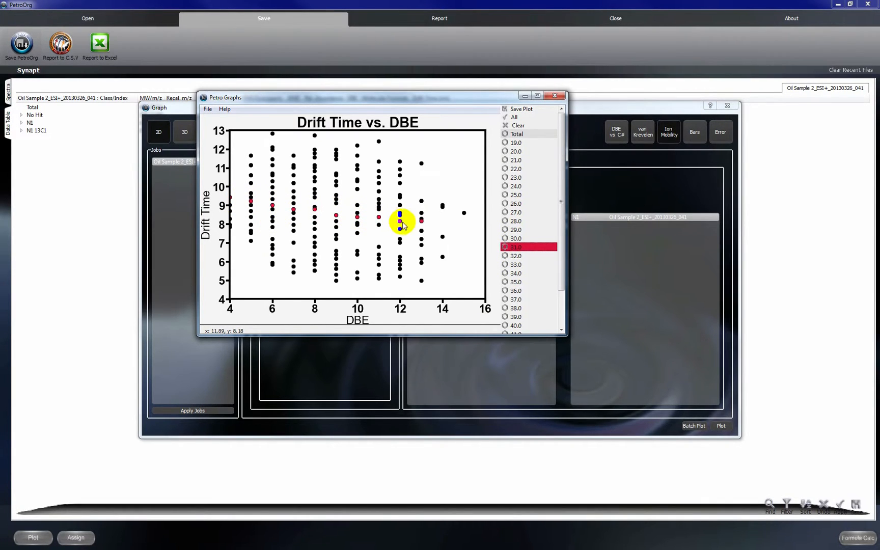
click(511, 239)
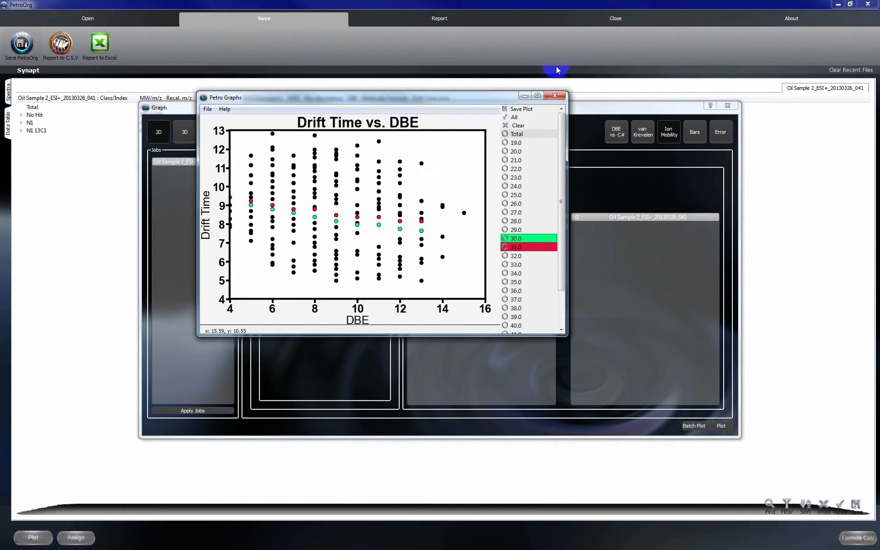
click(554, 95)
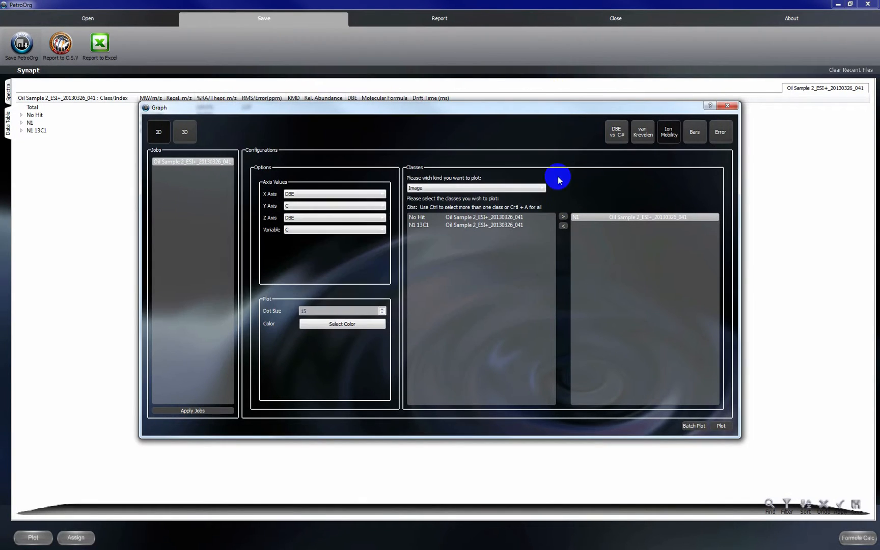
- Plot the N1 mass error against m/z, examine the error distribution, and close the graph
click(721, 133)
click(721, 427)
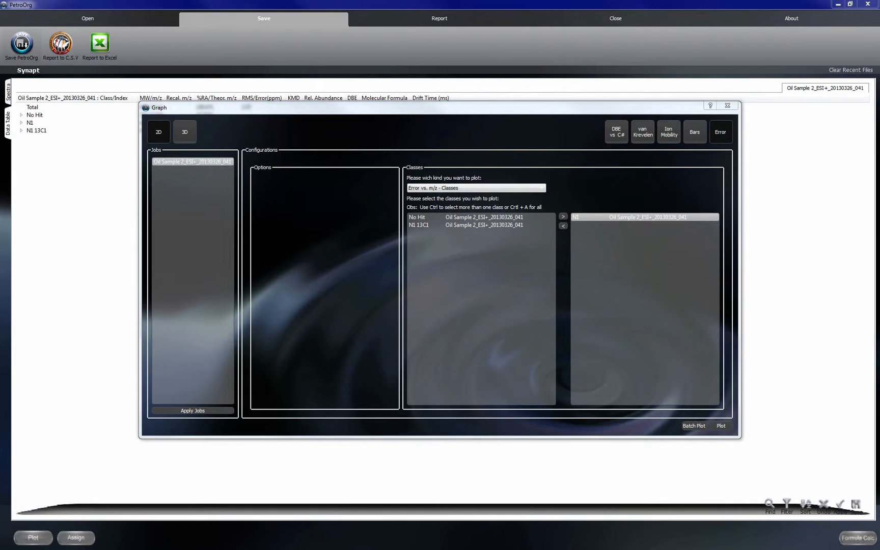
drag(771, 105, 544, 102)
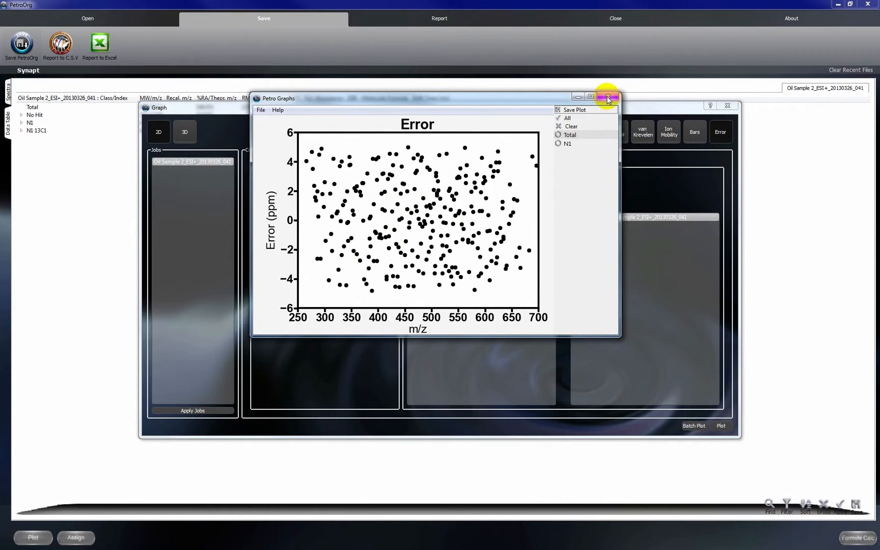
click(607, 97)
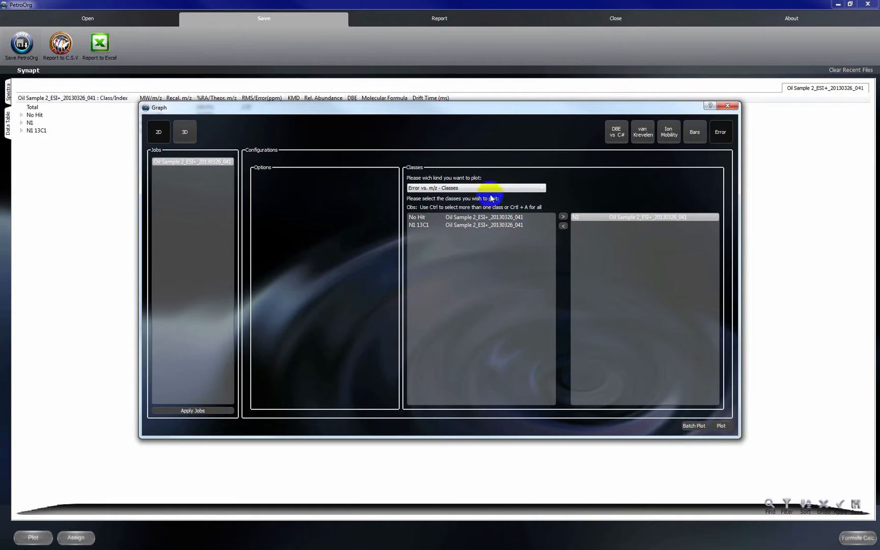
- Plot the N1 DBE vs C# image again and open its graph options beside the plot
click(616, 131)
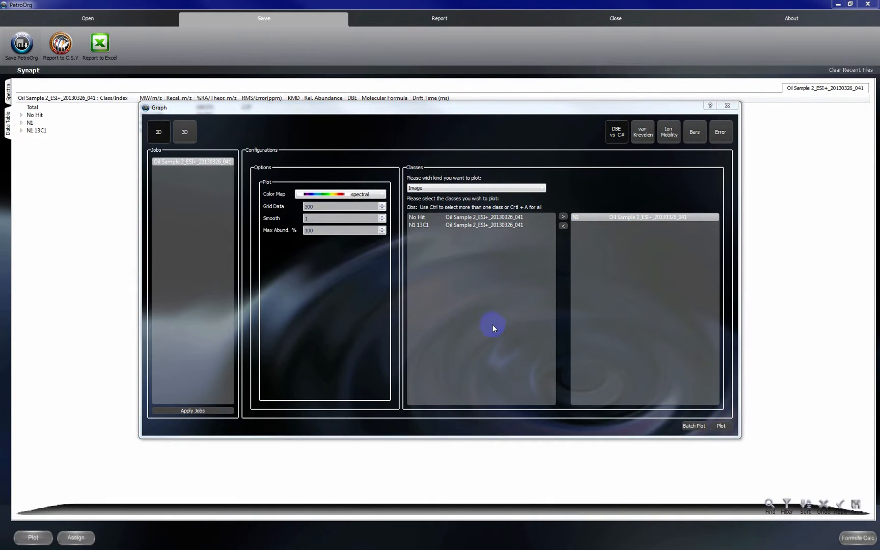
drag(418, 82, 609, 102)
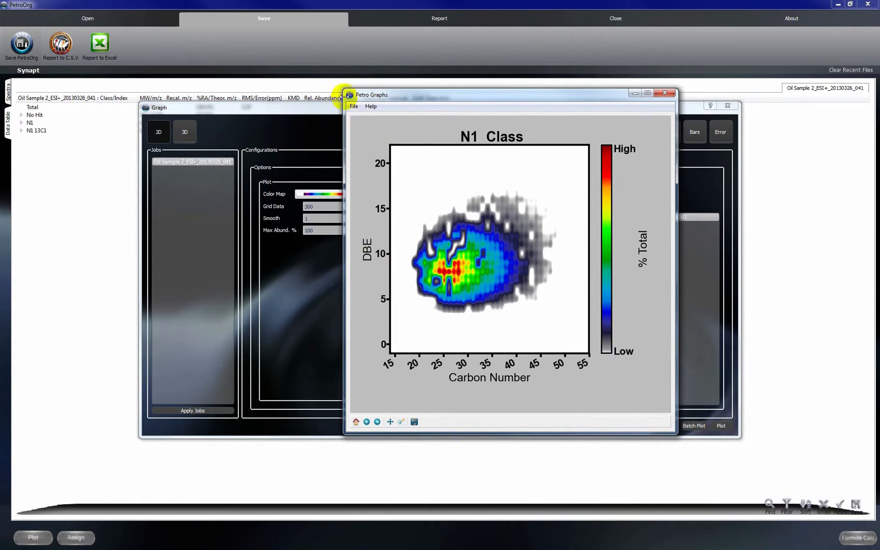
click(357, 110)
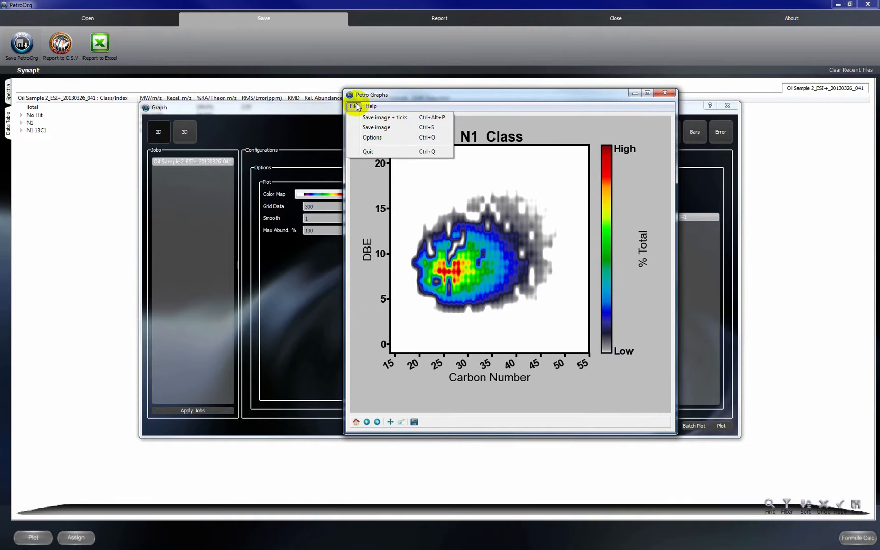
click(377, 140)
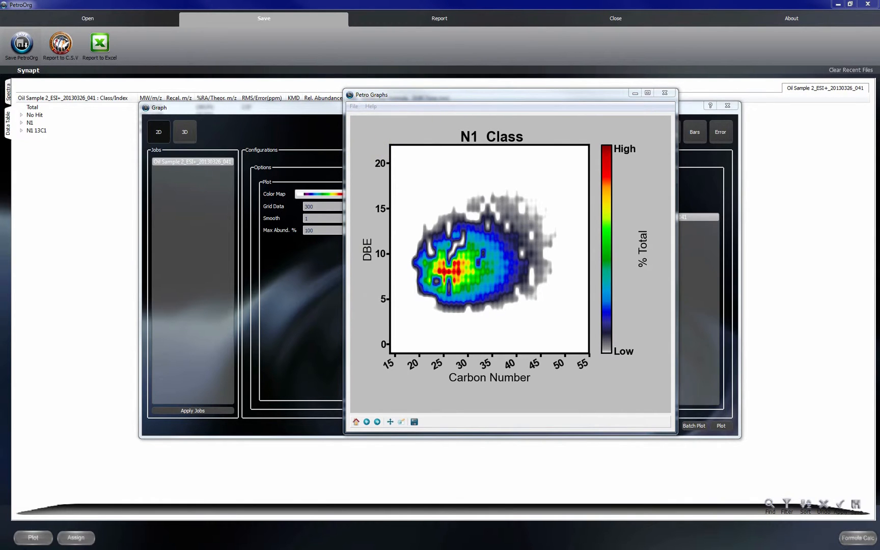
drag(344, 74, 222, 76)
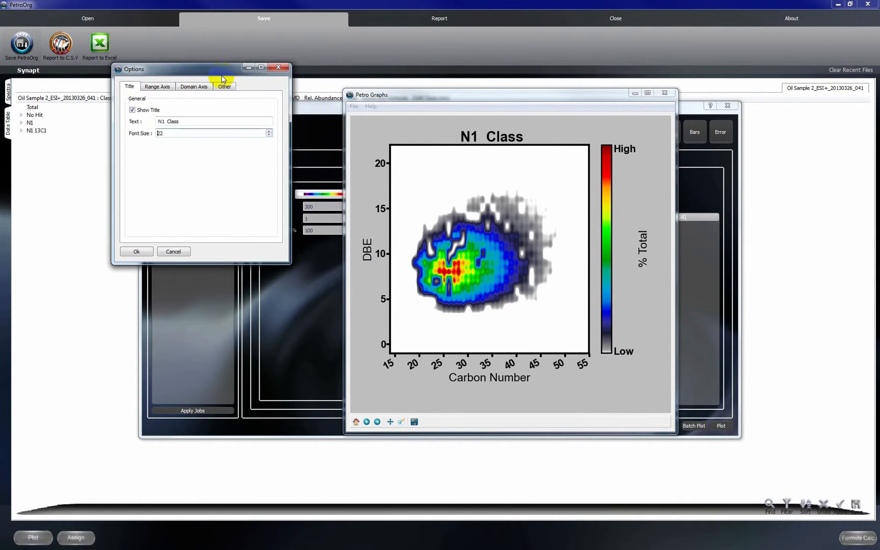
- Turn off auto-adjust for the Carbon Number axis and set its range from 10 to 60 with a step of 10
click(159, 90)
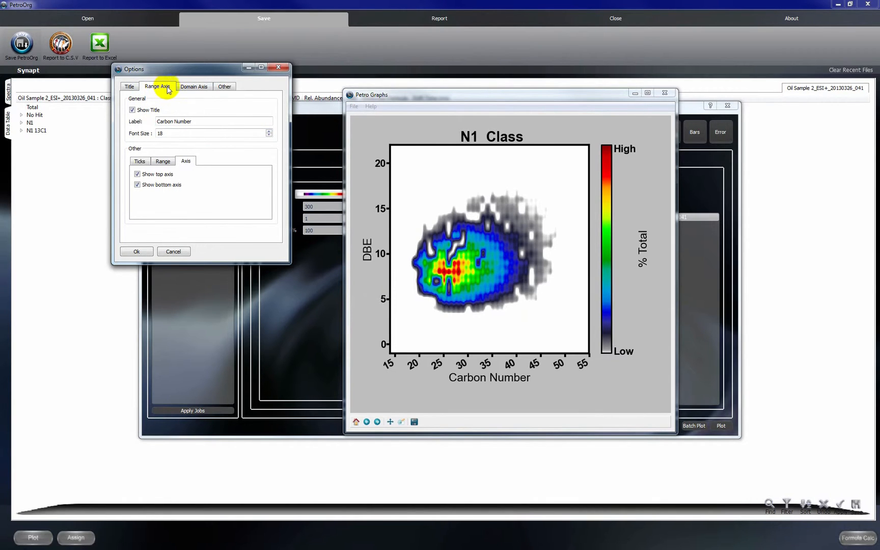
click(163, 161)
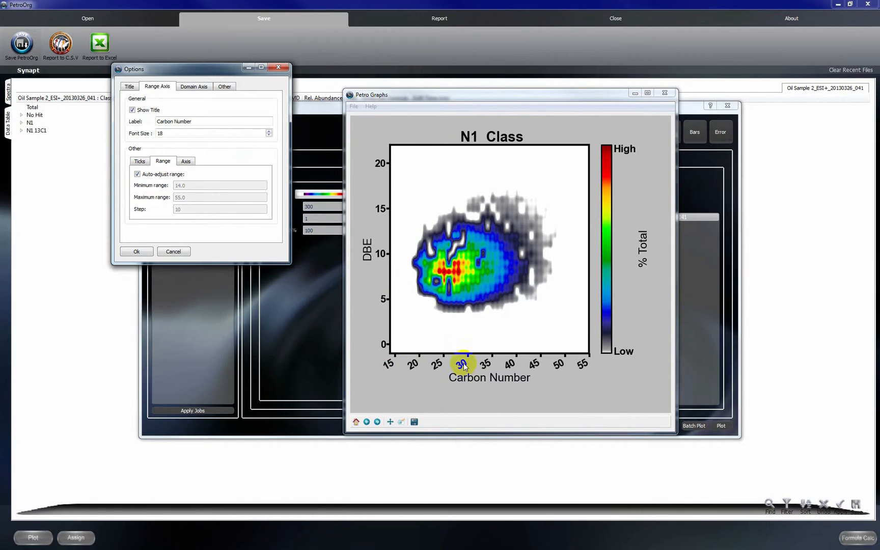
click(137, 175)
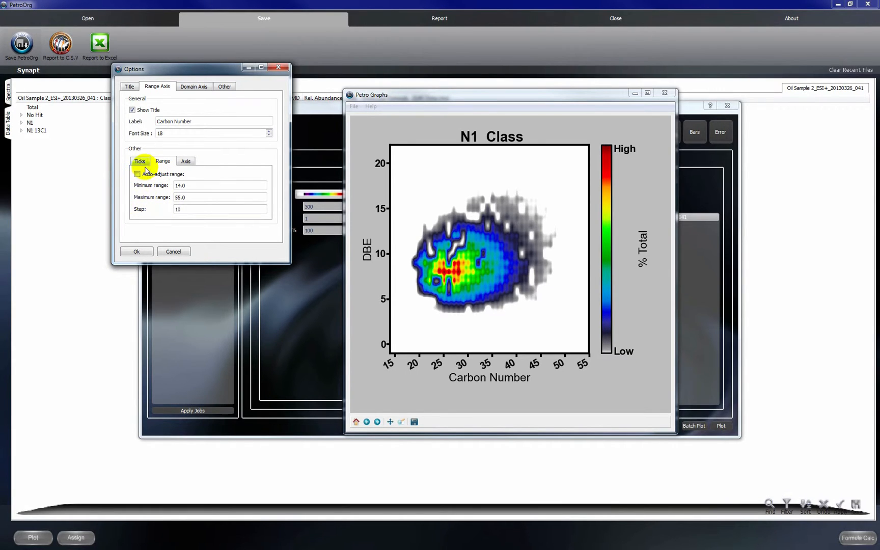
drag(200, 187, 124, 192)
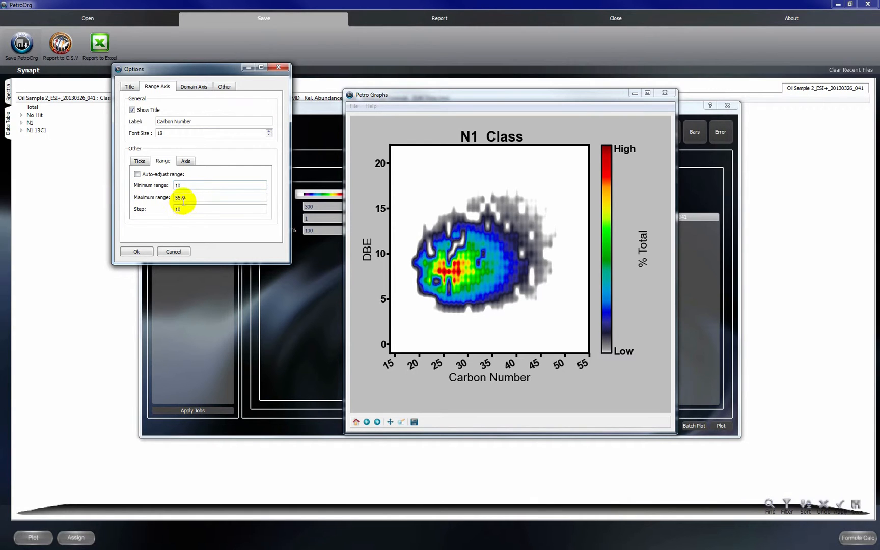
drag(201, 198, 141, 197)
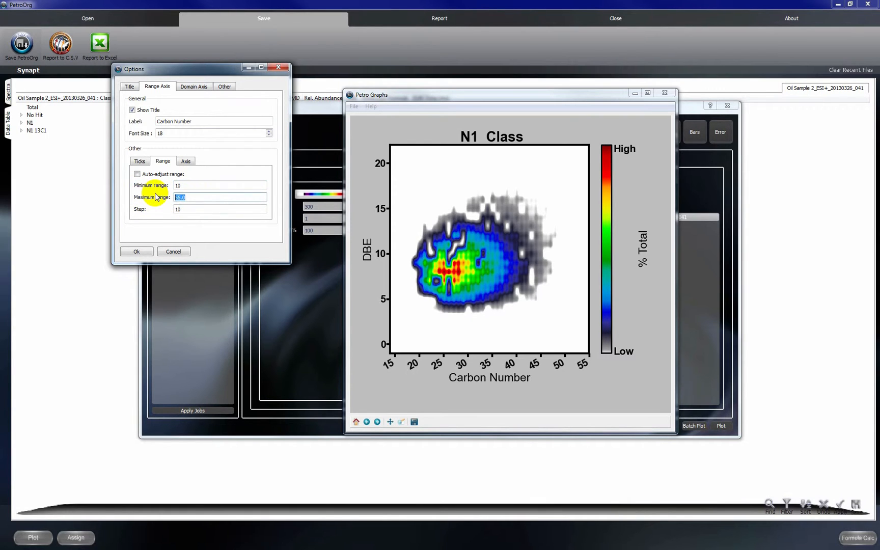
click(185, 195)
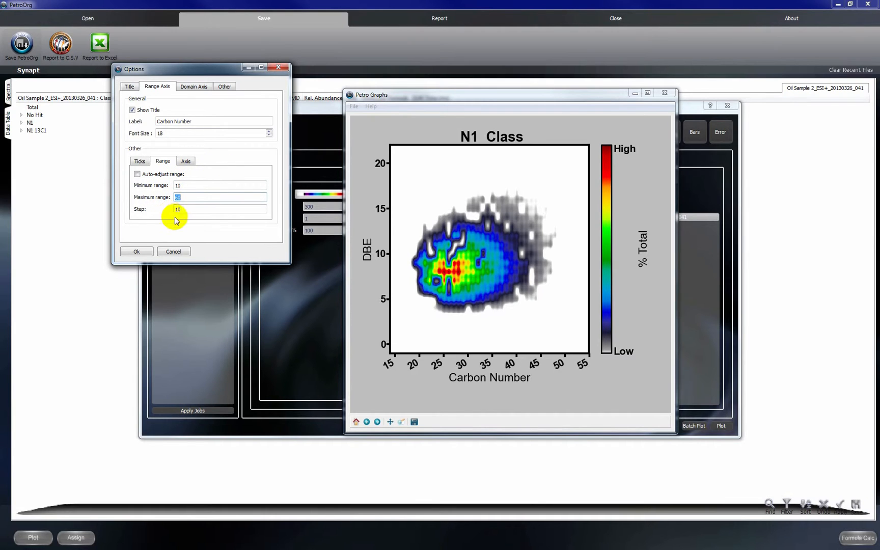
drag(191, 209, 148, 218)
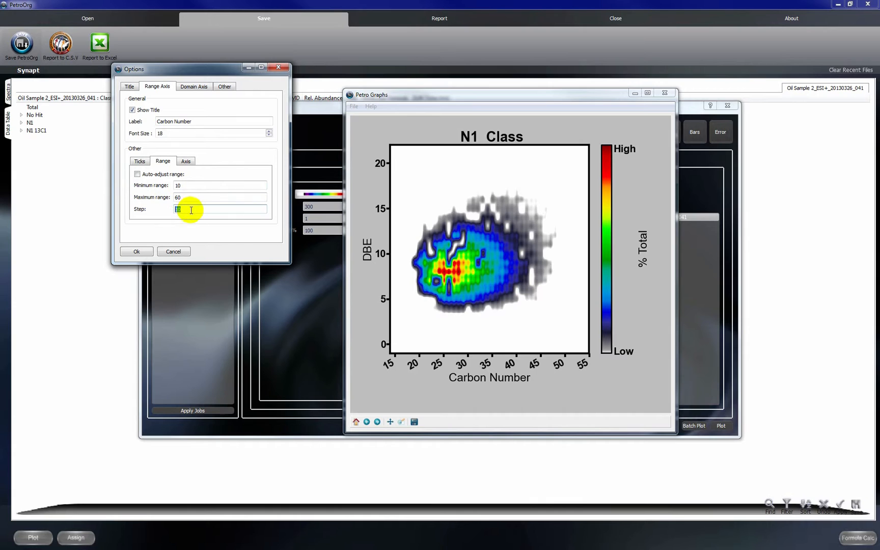
- Turn off auto-adjust for the DBE axis, set its range from 0 to 25 with a step of 5, and apply the graph options
click(195, 86)
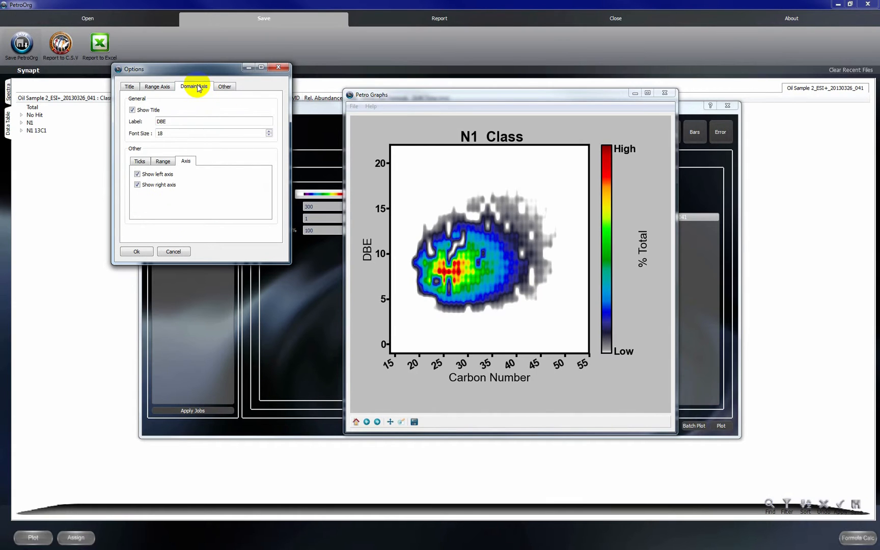
click(166, 164)
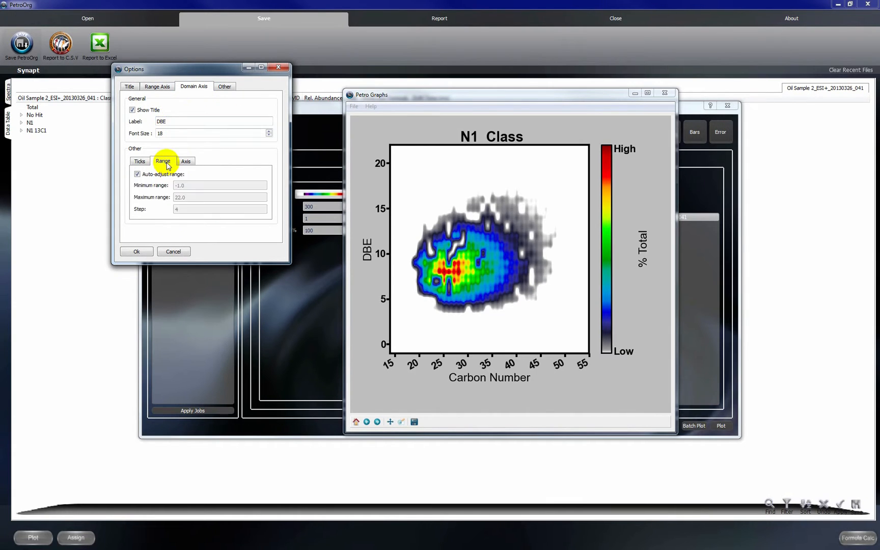
click(137, 175)
key(Tab)
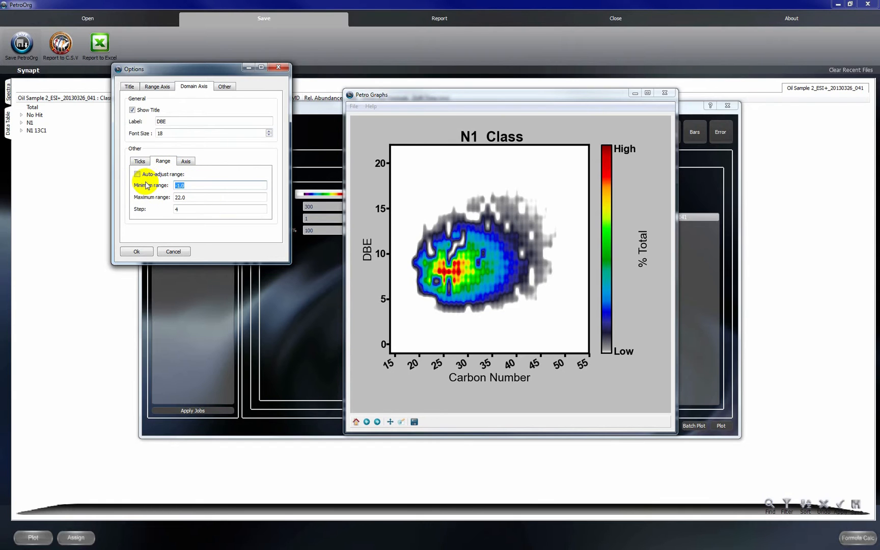
key(Tab)
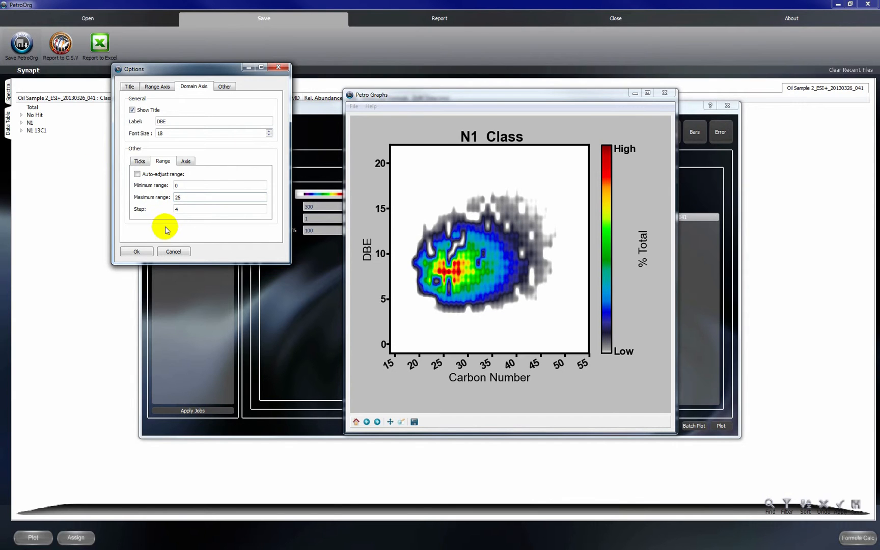
key(Tab)
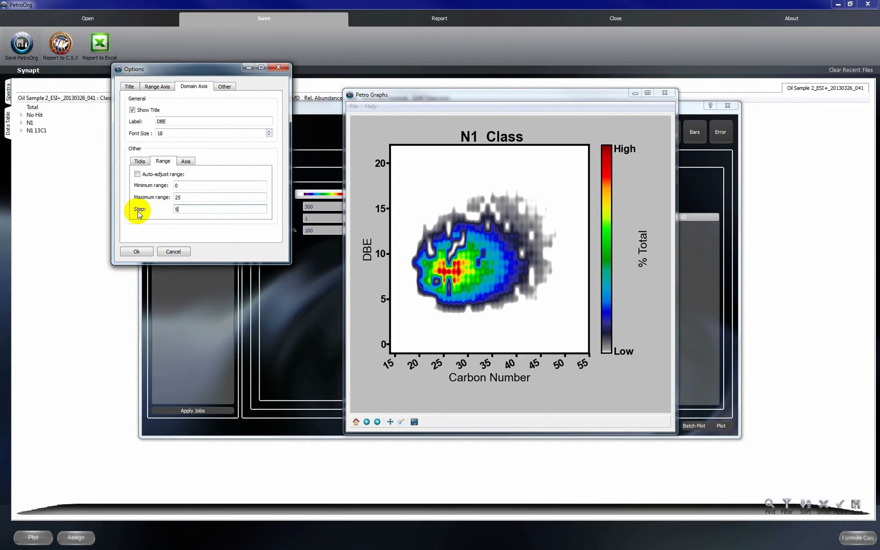
click(139, 251)
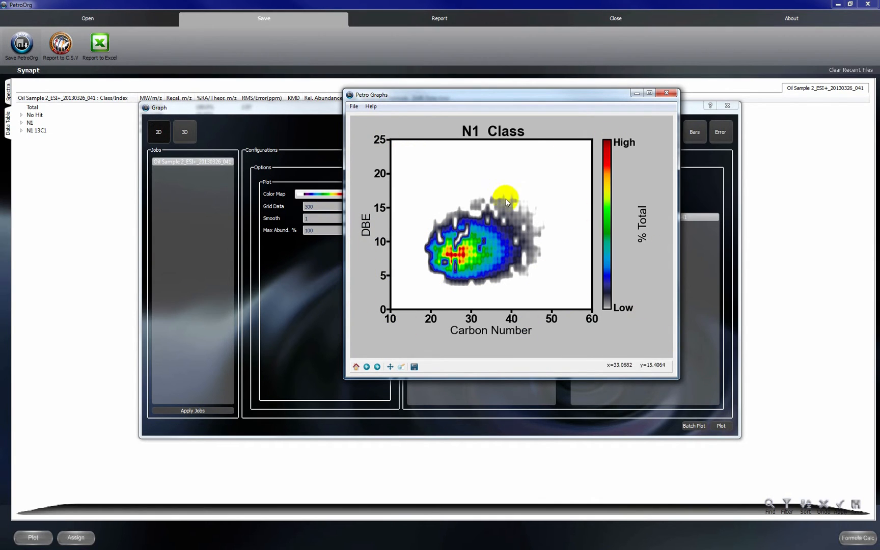
- Close the customized N1 plot and the graph setup window to return to the class table
click(353, 107)
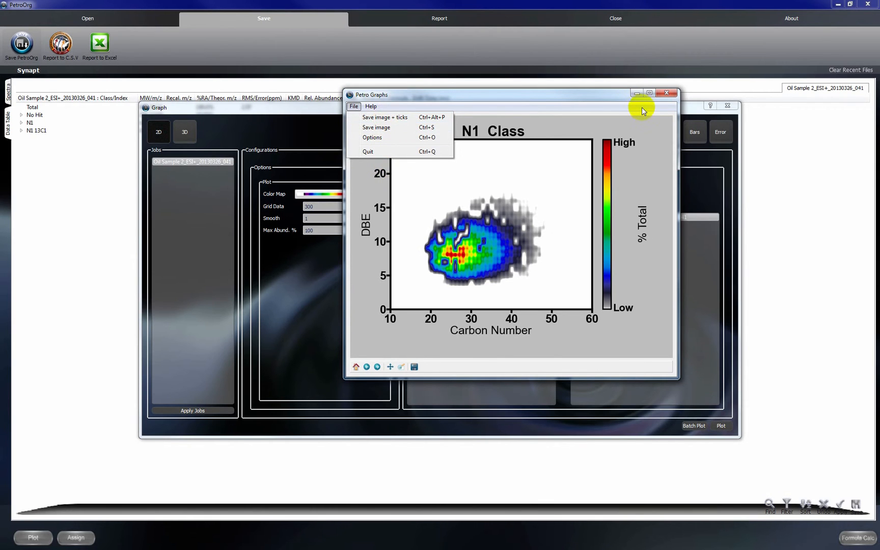
click(659, 96)
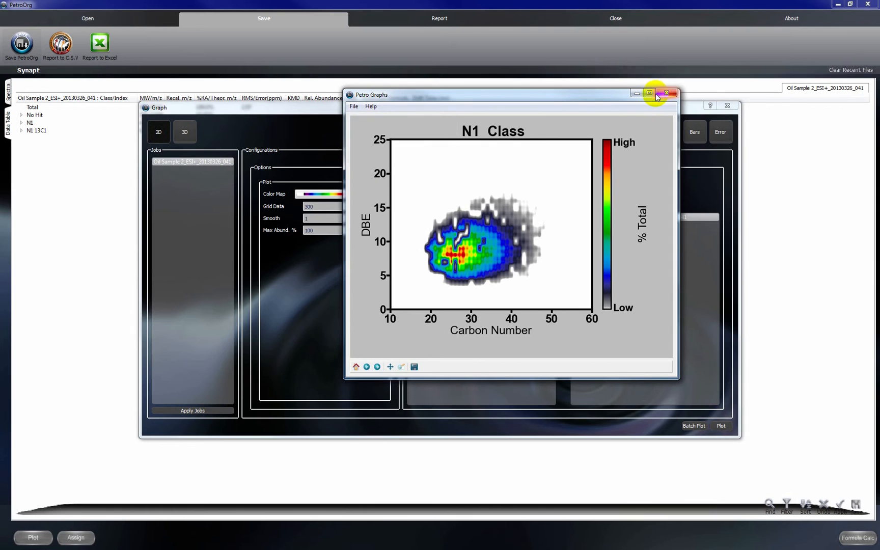
click(671, 93)
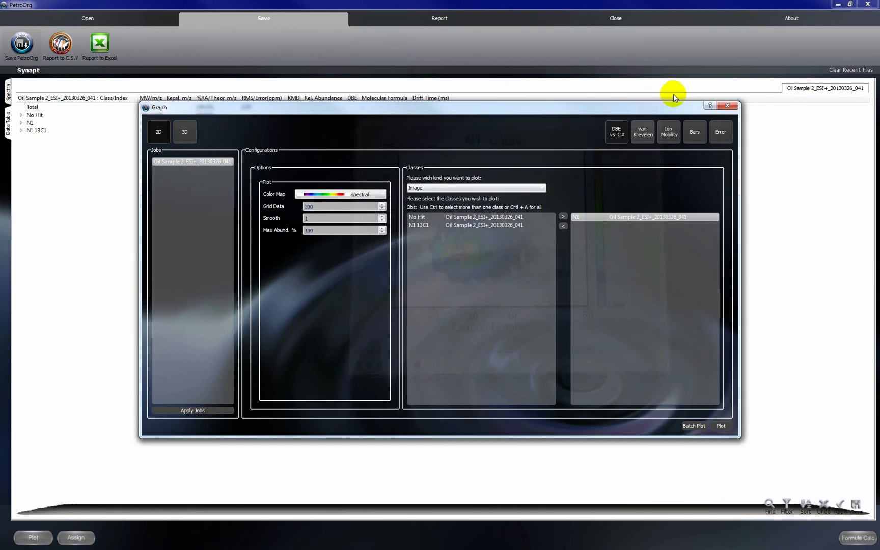
click(728, 107)
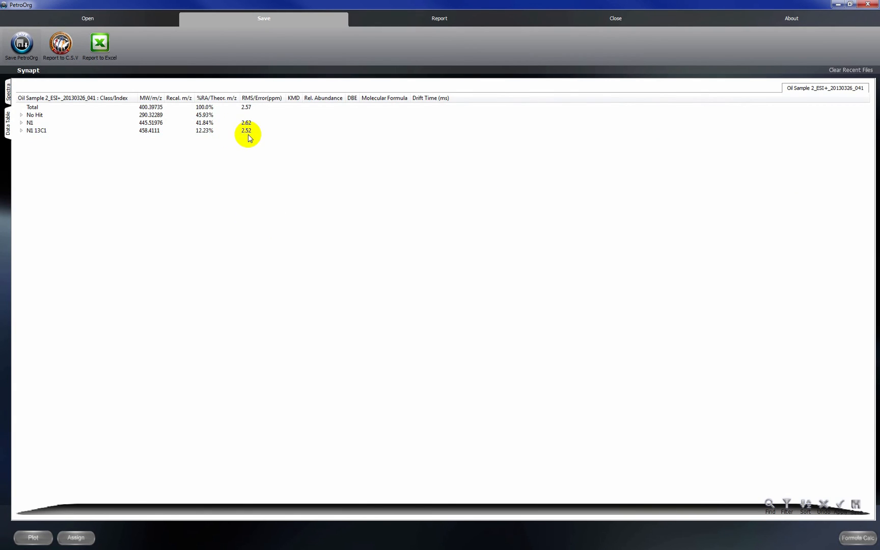
- Bring up the options for closing the oil sample job
click(81, 536)
click(615, 19)
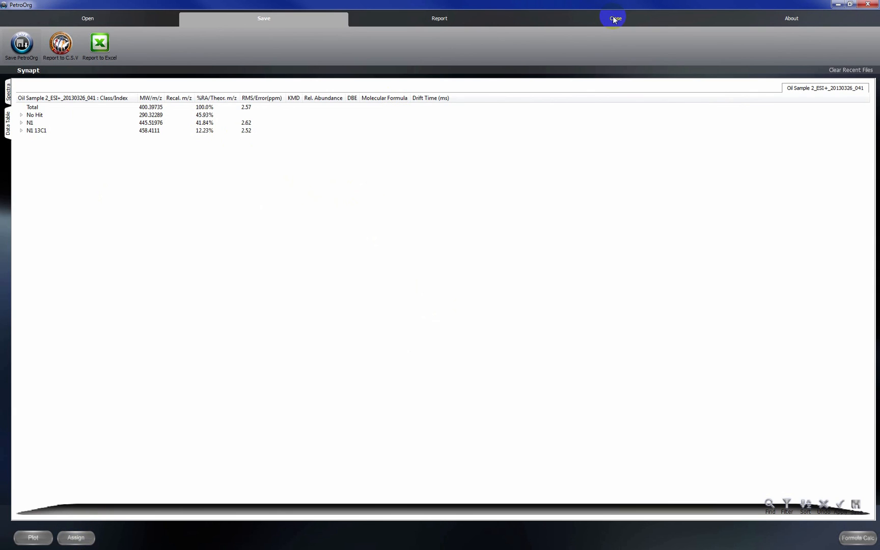